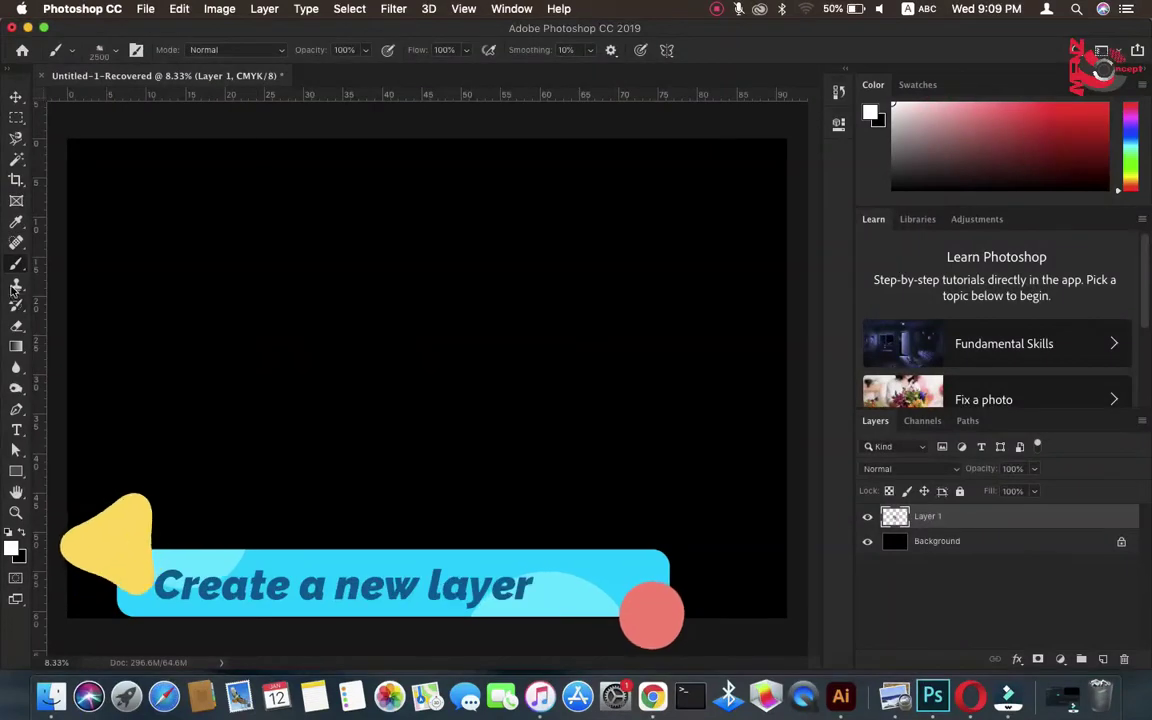
# Step: Choose the Brush tool from the toolbar flyout to paint on the new Layer 1
pyautogui.rightClick(18, 264)
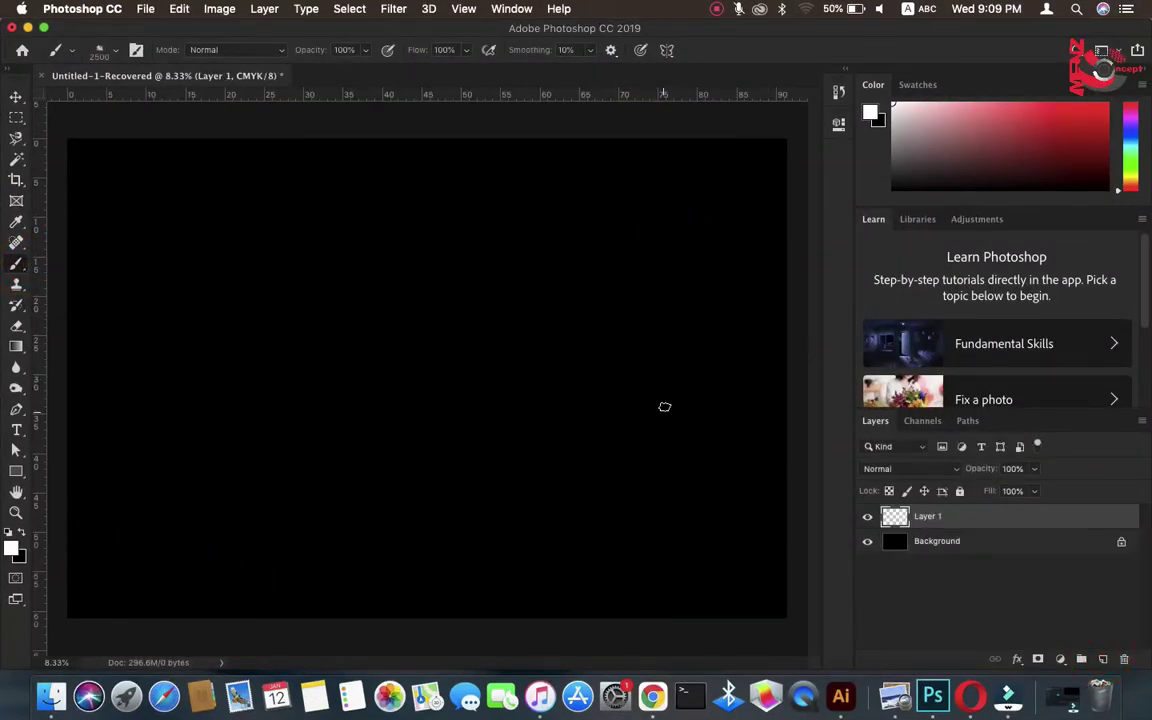
# Step: Set the cloud2 smoke brush to 5000 px and paint a large white smoke cloud mid-canvas
pyautogui.click(112, 55)
pyautogui.moveTo(185, 103); pyautogui.dragTo(191, 104)
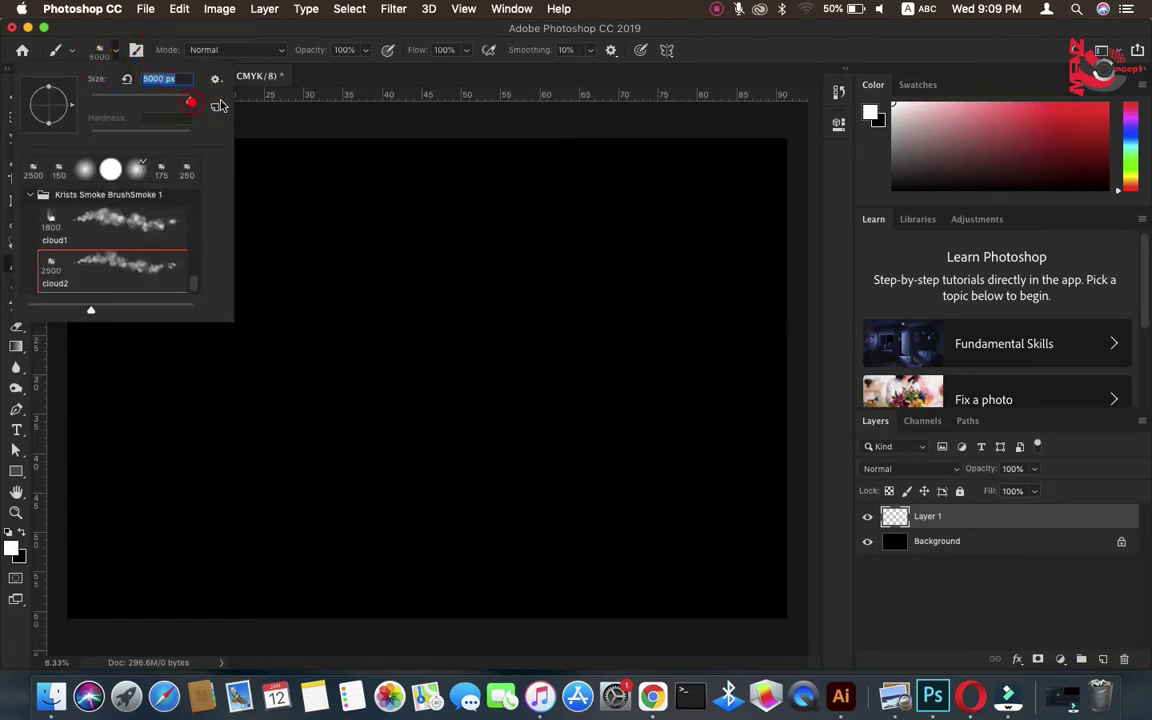
pyautogui.press('Return')
pyautogui.click(689, 250)
pyautogui.click(288, 272)
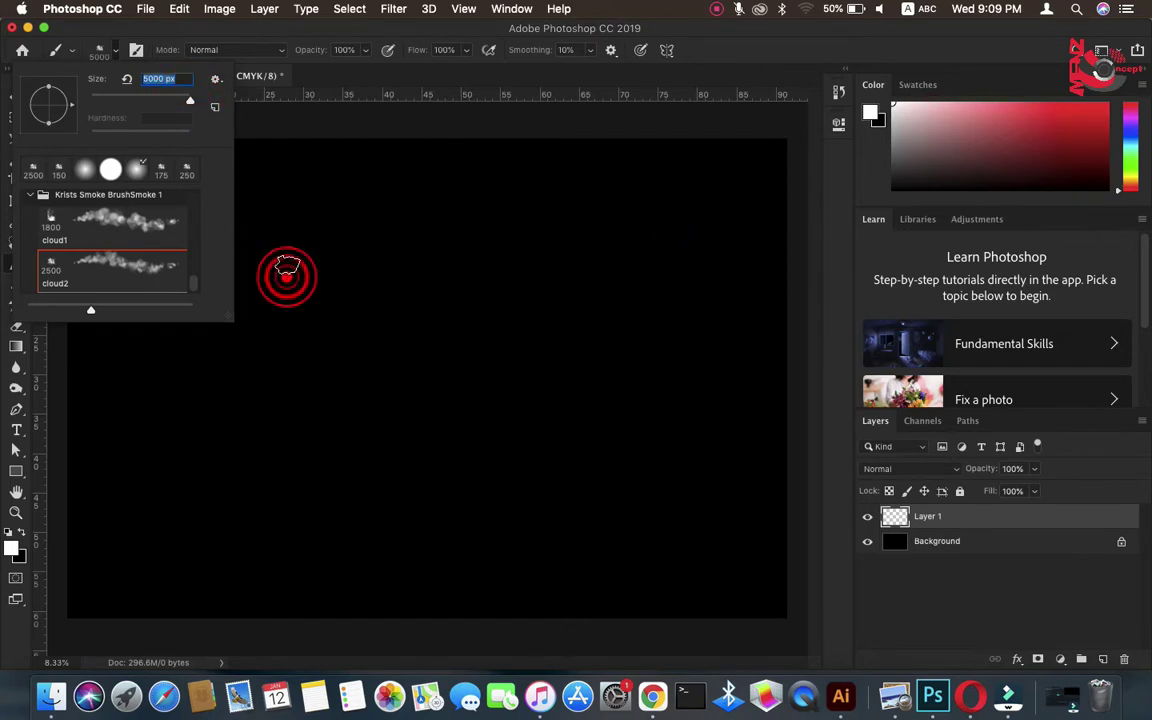
pyautogui.press('Return')
pyautogui.click(280, 170)
pyautogui.moveTo(337, 273)
pyautogui.mouseDown()
pyautogui.moveTo(391, 306)
pyautogui.moveTo(316, 314)
pyautogui.mouseUp()
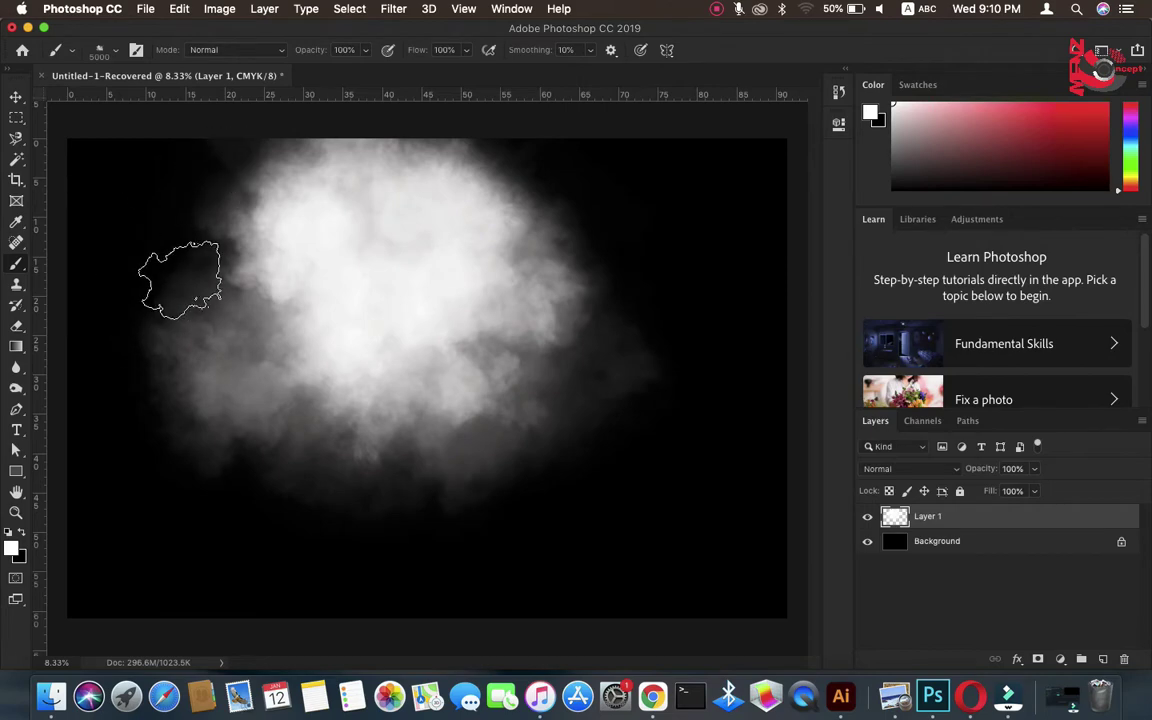
# Step: Place snacks.jpg into the document as a linked layer
pyautogui.press('v')
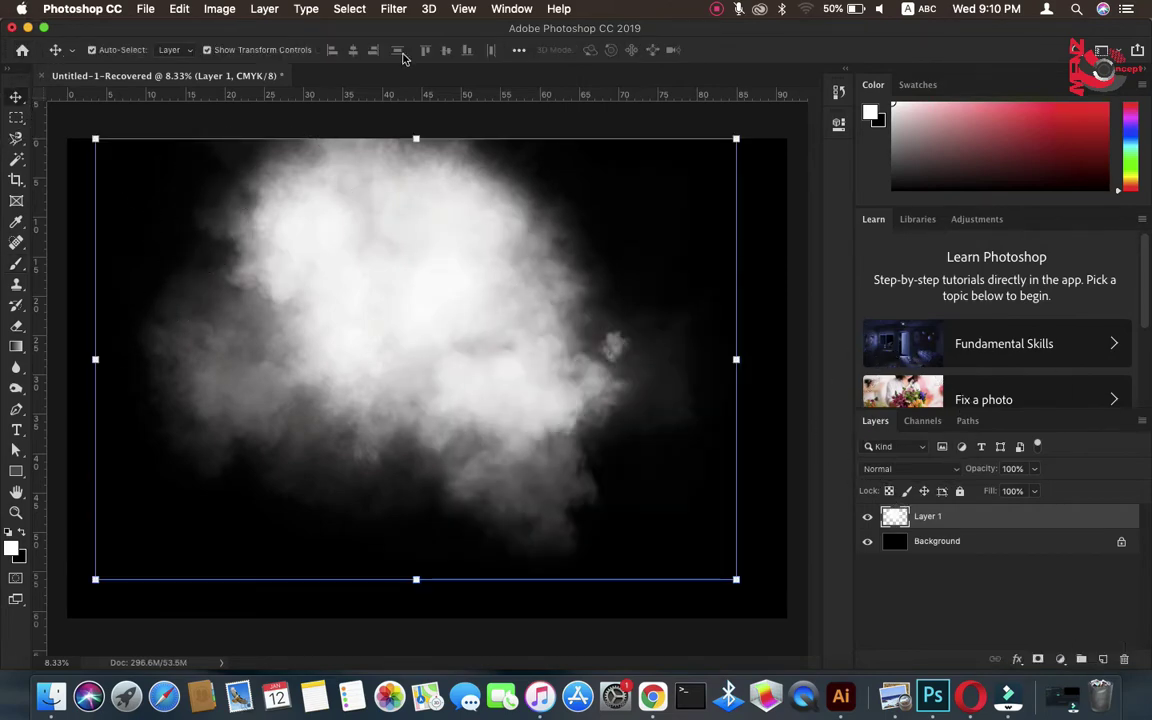
pyautogui.click(145, 9)
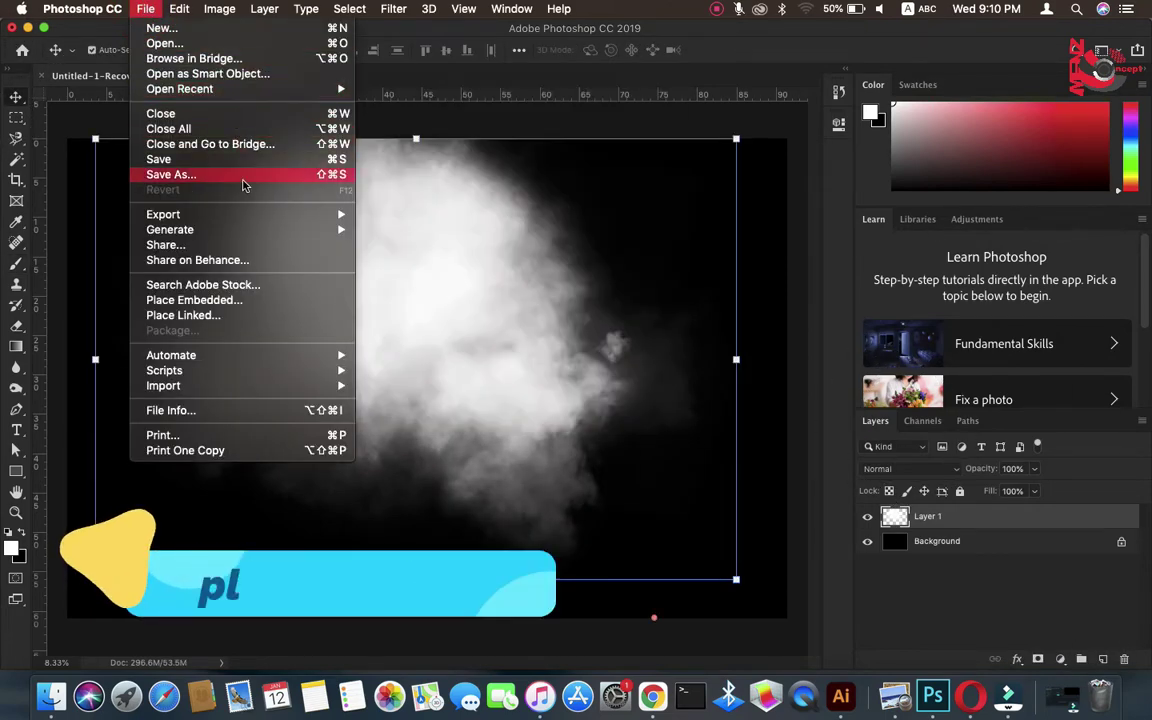
pyautogui.click(283, 320)
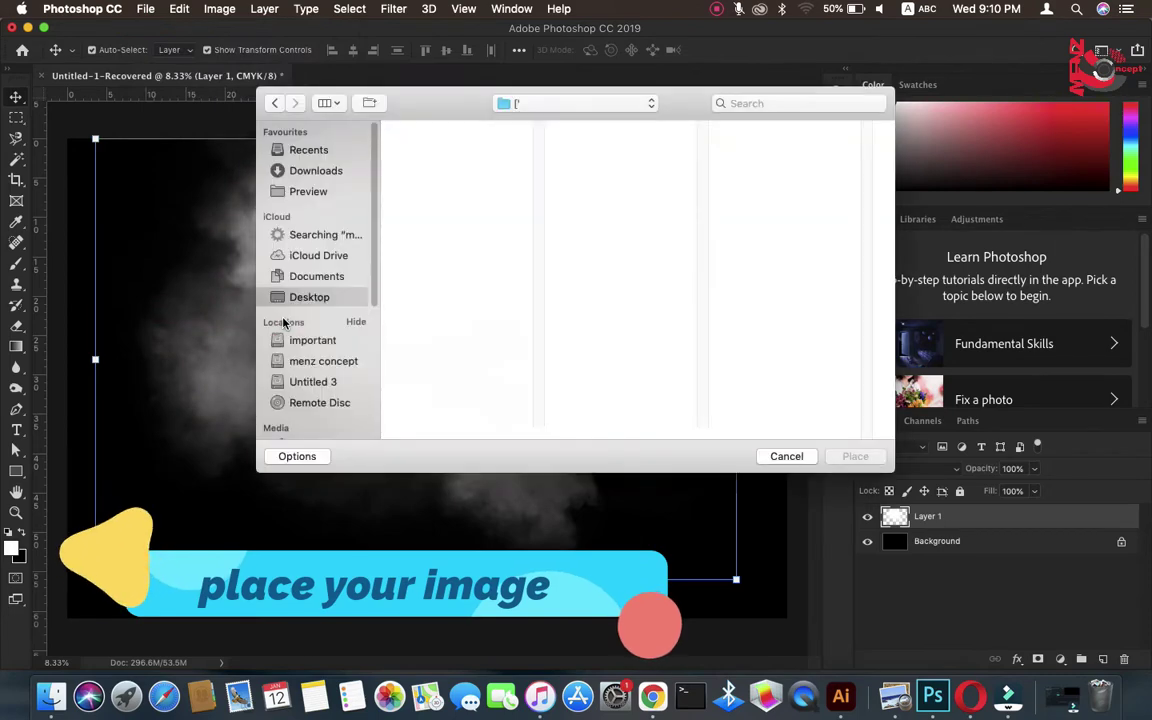
pyautogui.click(585, 300)
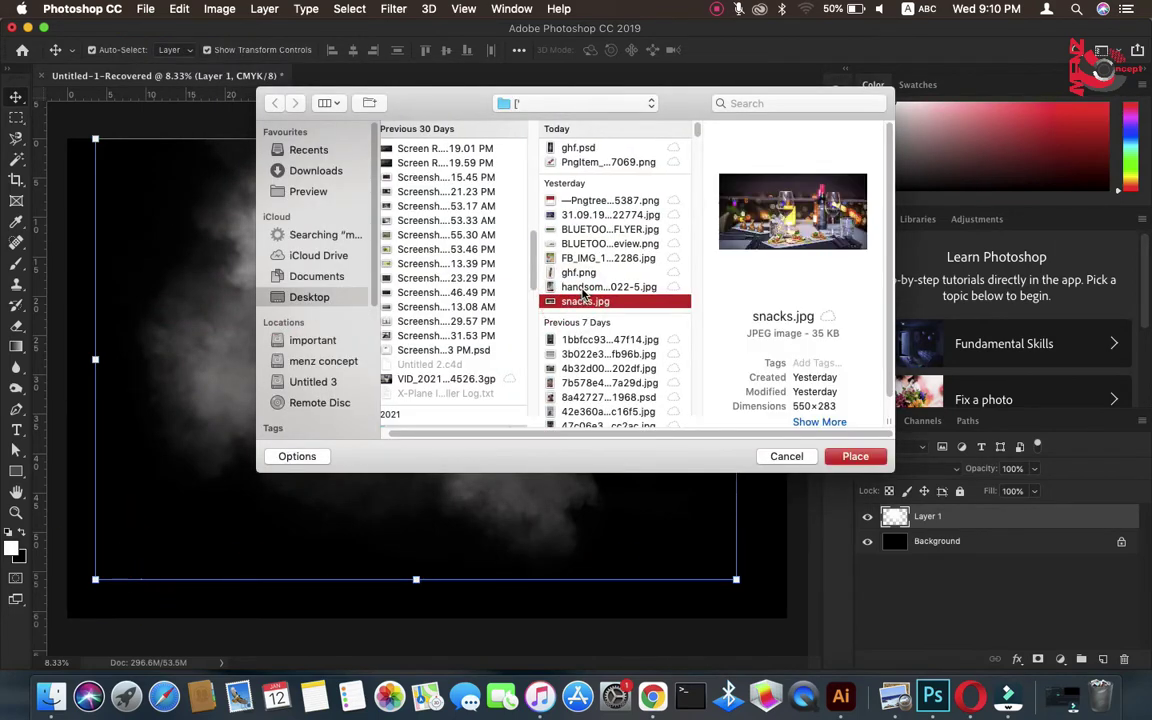
pyautogui.click(840, 458)
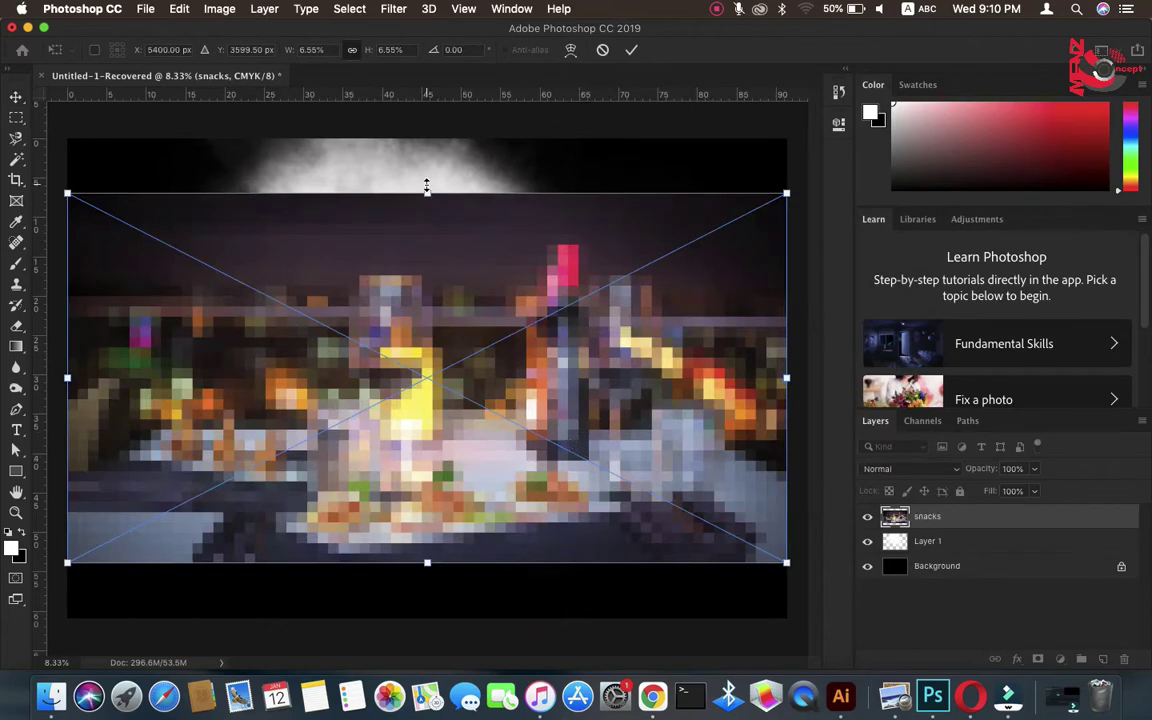
# Step: Resize the snacks photo taller and narrower to fit inside the canvas
pyautogui.moveTo(427, 187); pyautogui.dragTo(427, 158)
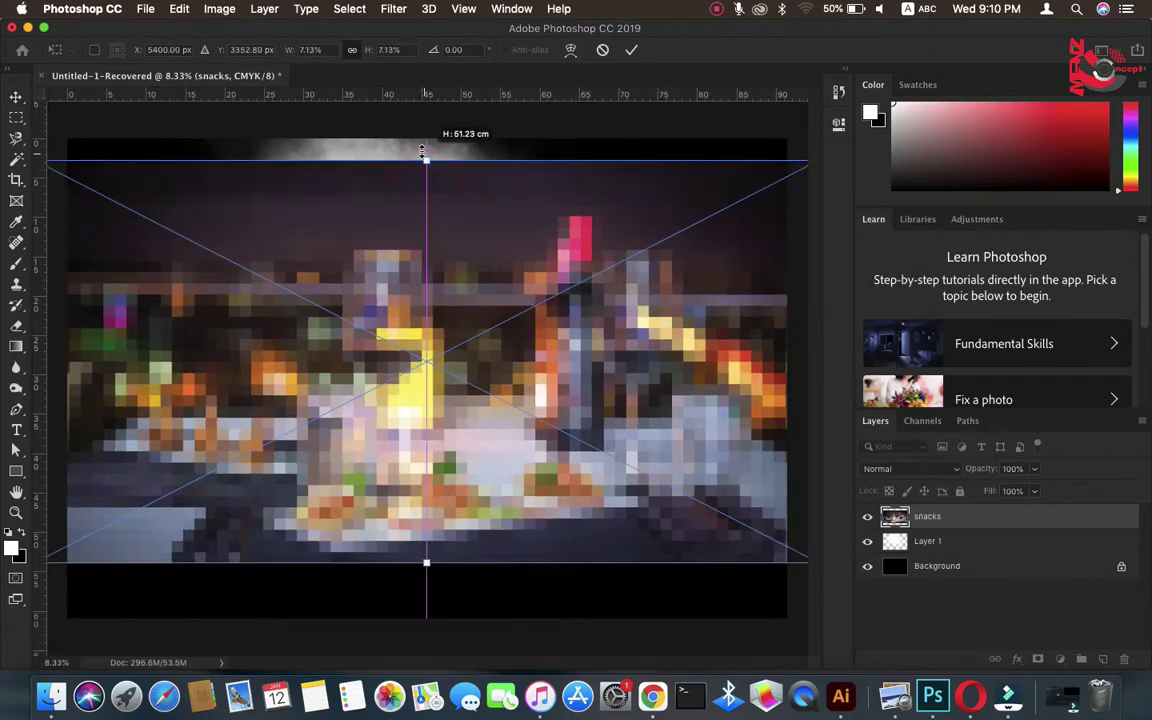
pyautogui.hotkey('ctrl', '-')
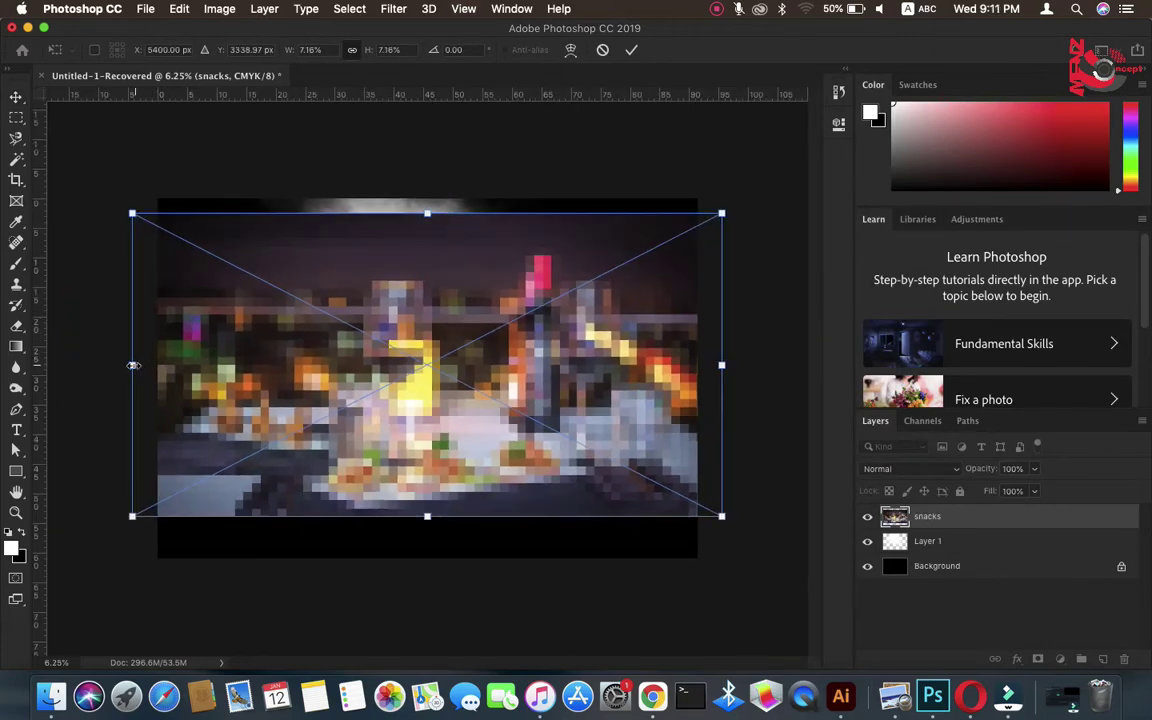
pyautogui.moveTo(132, 365); pyautogui.dragTo(206, 365)
pyautogui.moveTo(722, 364); pyautogui.dragTo(649, 364)
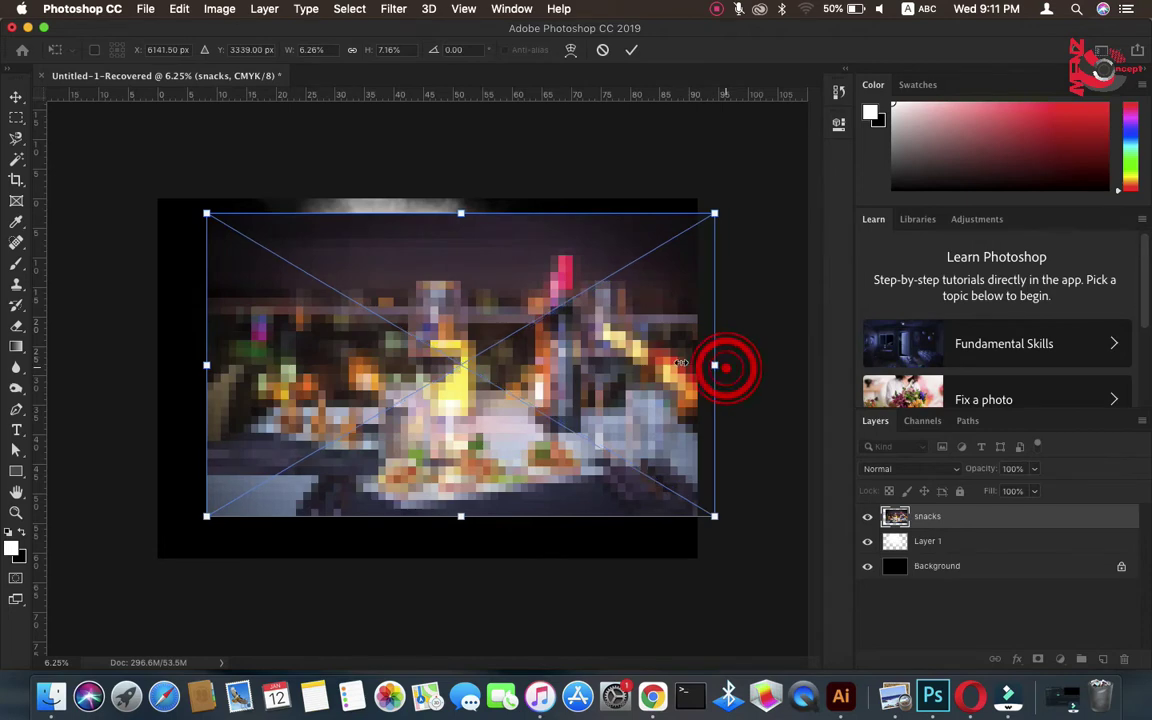
pyautogui.click(633, 48)
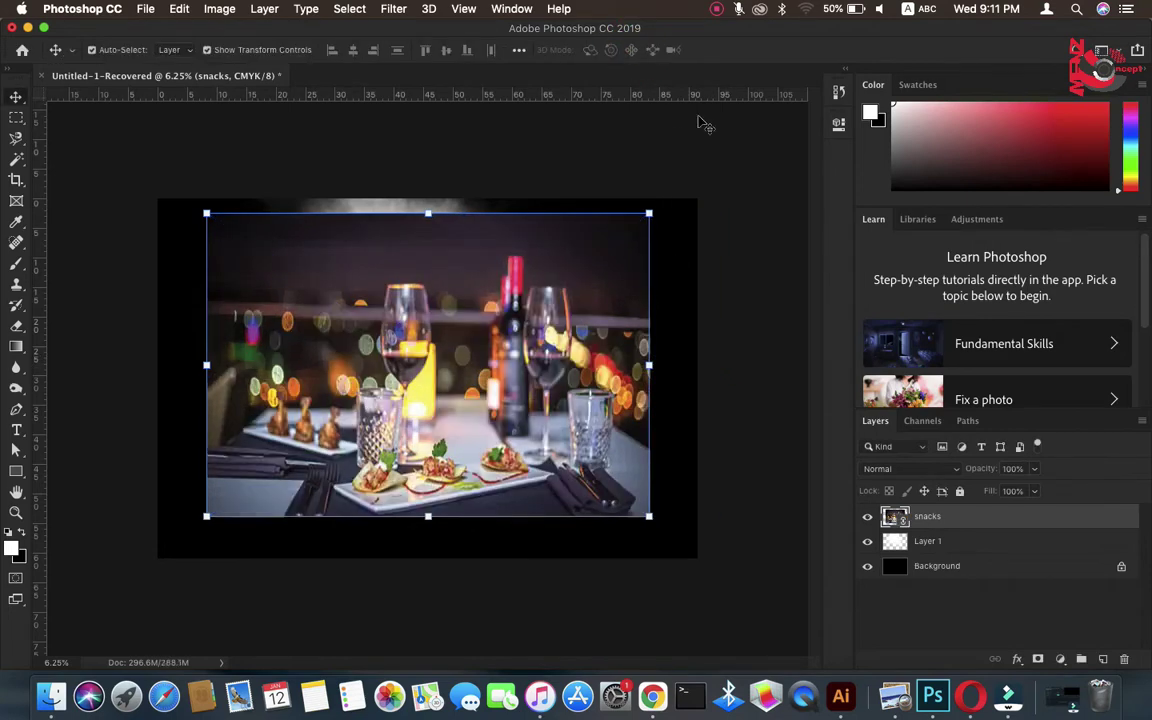
# Step: Clip the snacks layer to Layer 1's smoke and enlarge it slightly
pyautogui.keyDown('alt'); pyautogui.click(990, 528); pyautogui.keyUp('alt')
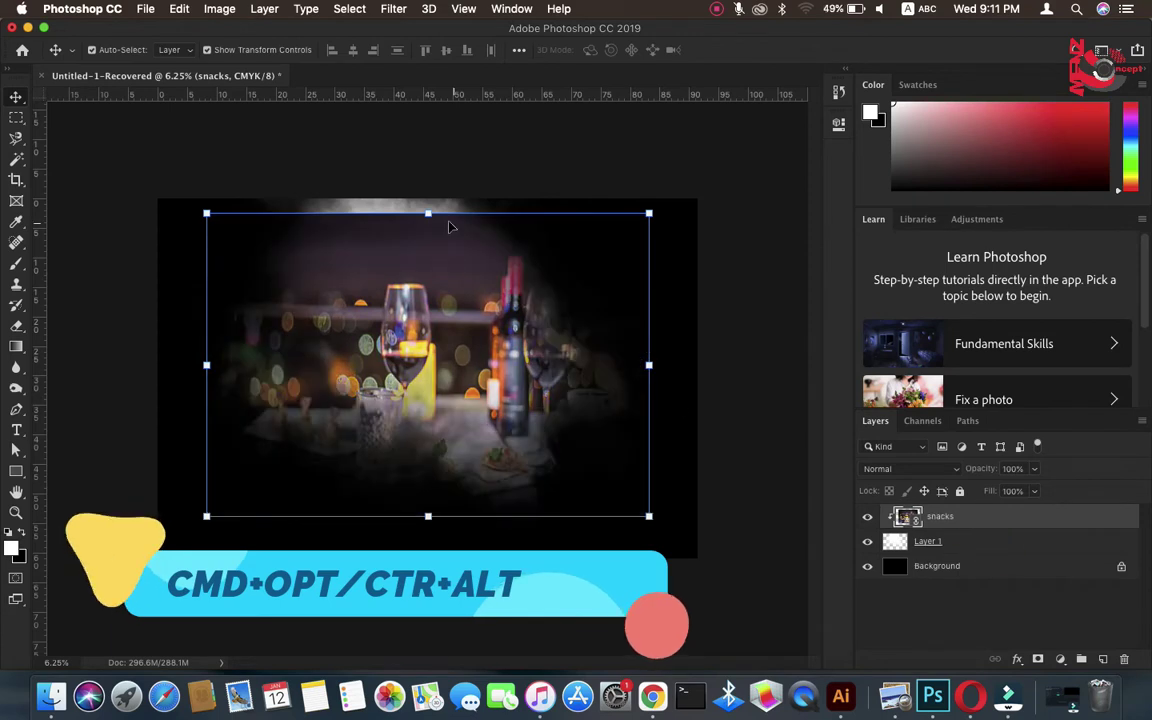
pyautogui.moveTo(427, 210); pyautogui.dragTo(427, 197)
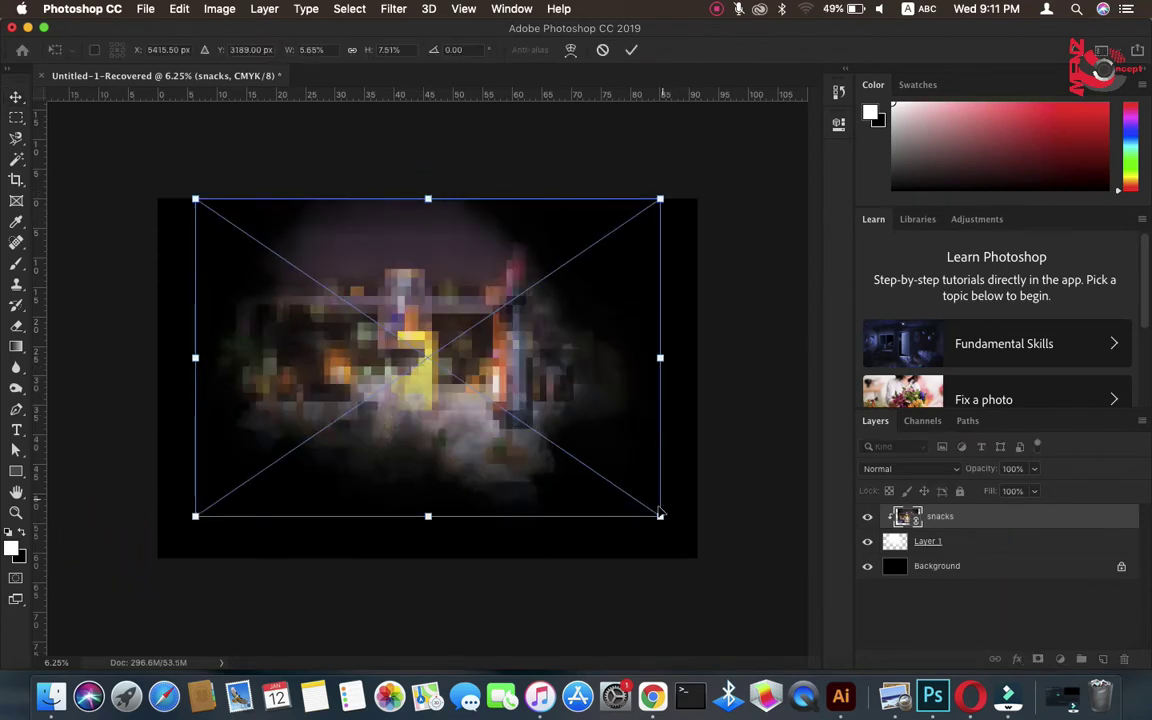
pyautogui.moveTo(659, 516); pyautogui.dragTo(665, 519)
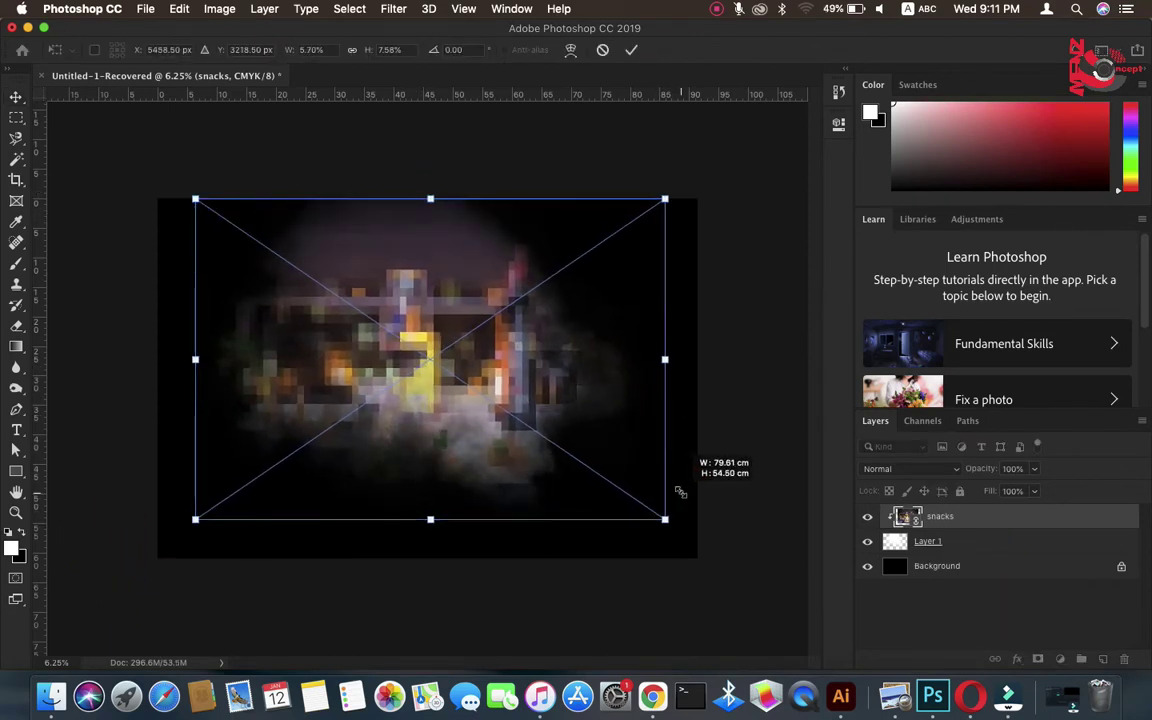
pyautogui.click(628, 51)
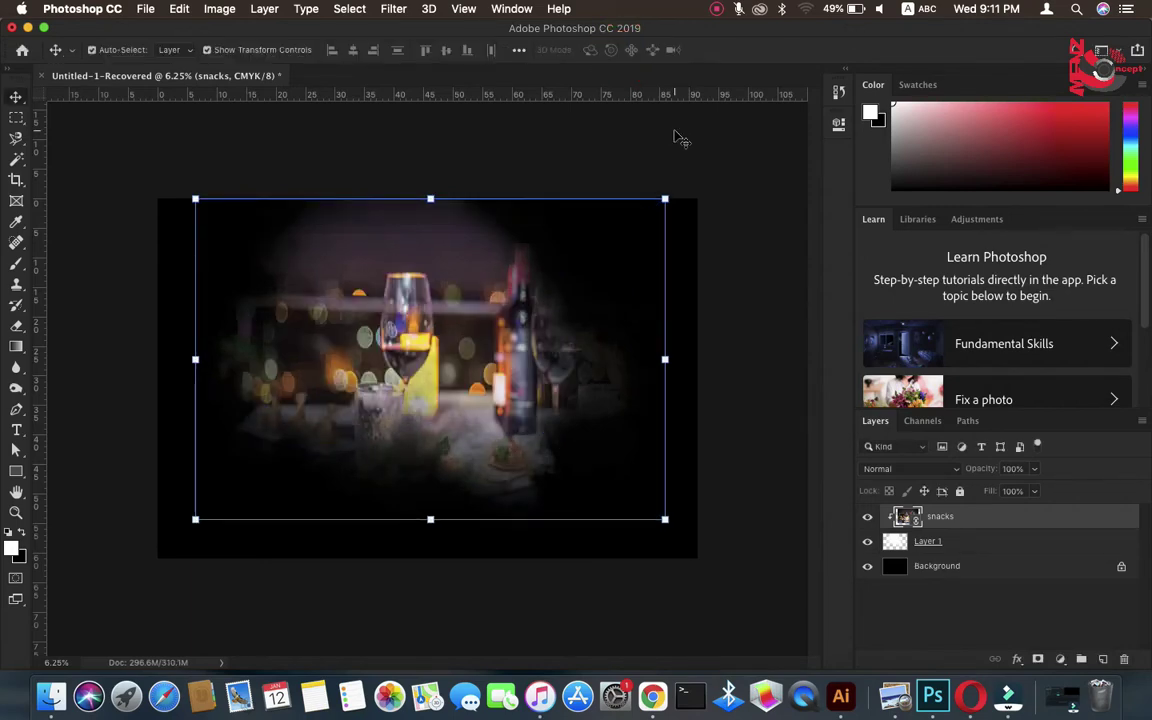
pyautogui.click(674, 130)
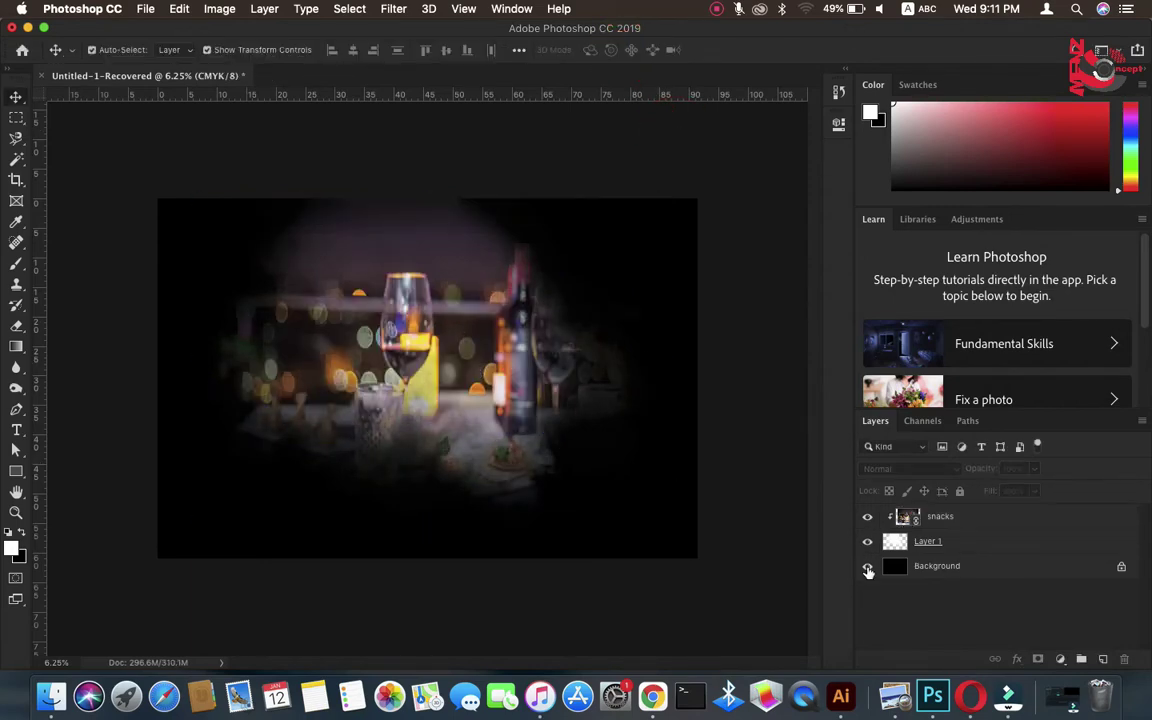
# Step: Hide the Background layer and quick-export the image as bush.png into the my work folder
pyautogui.click(868, 567)
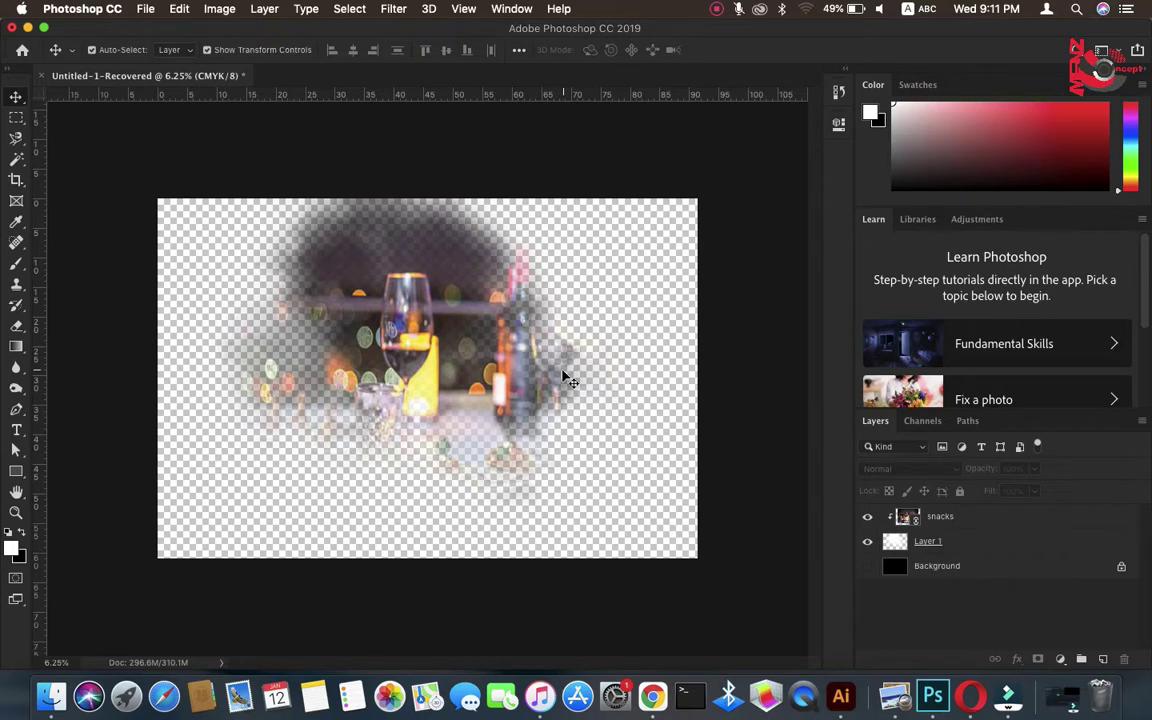
pyautogui.click(145, 10)
pyautogui.moveTo(163, 214)
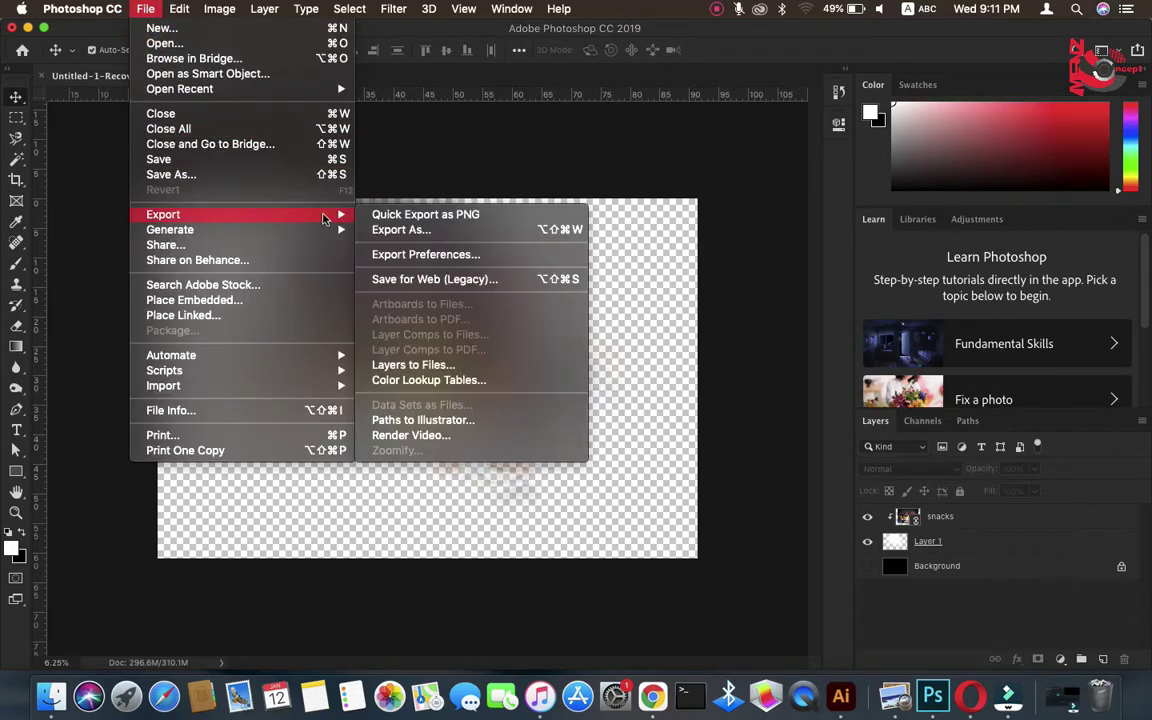
pyautogui.click(386, 216)
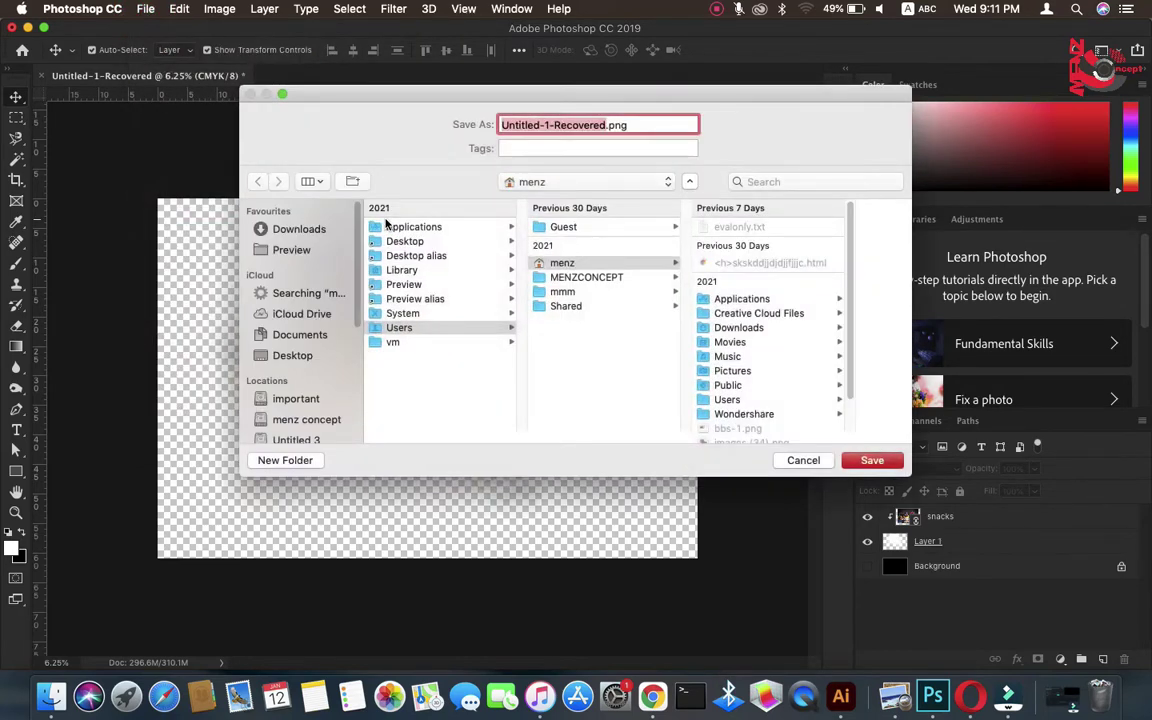
pyautogui.click(320, 357)
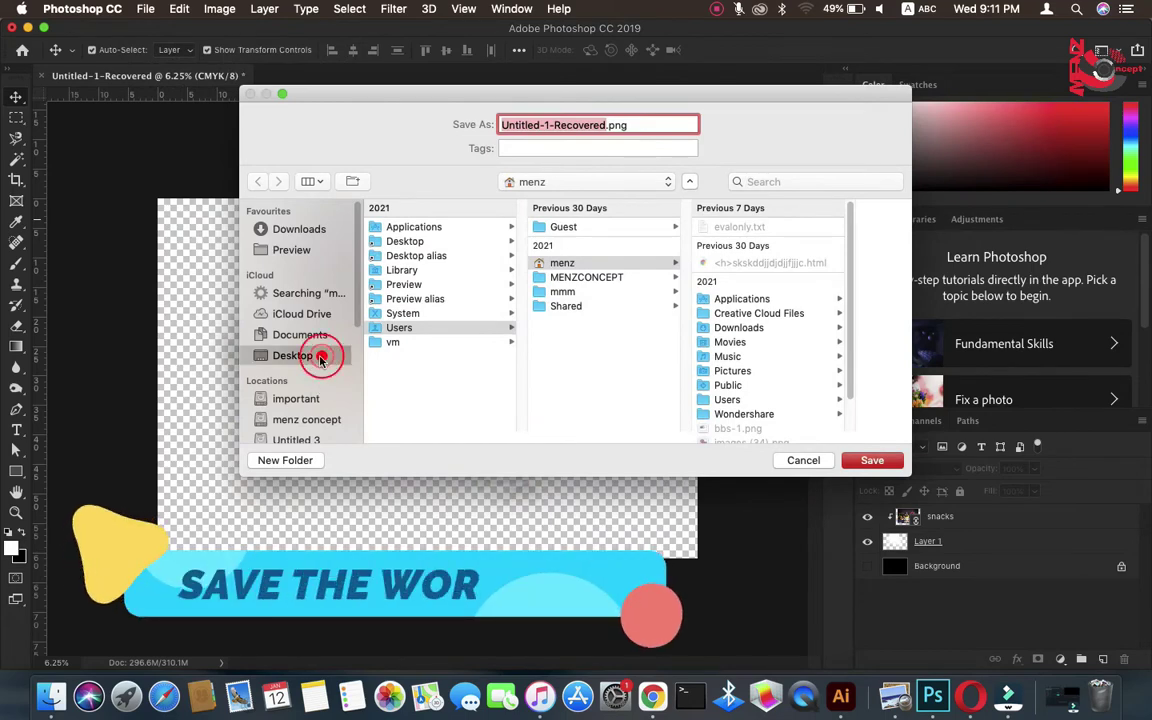
pyautogui.click(664, 183)
pyautogui.click(553, 272)
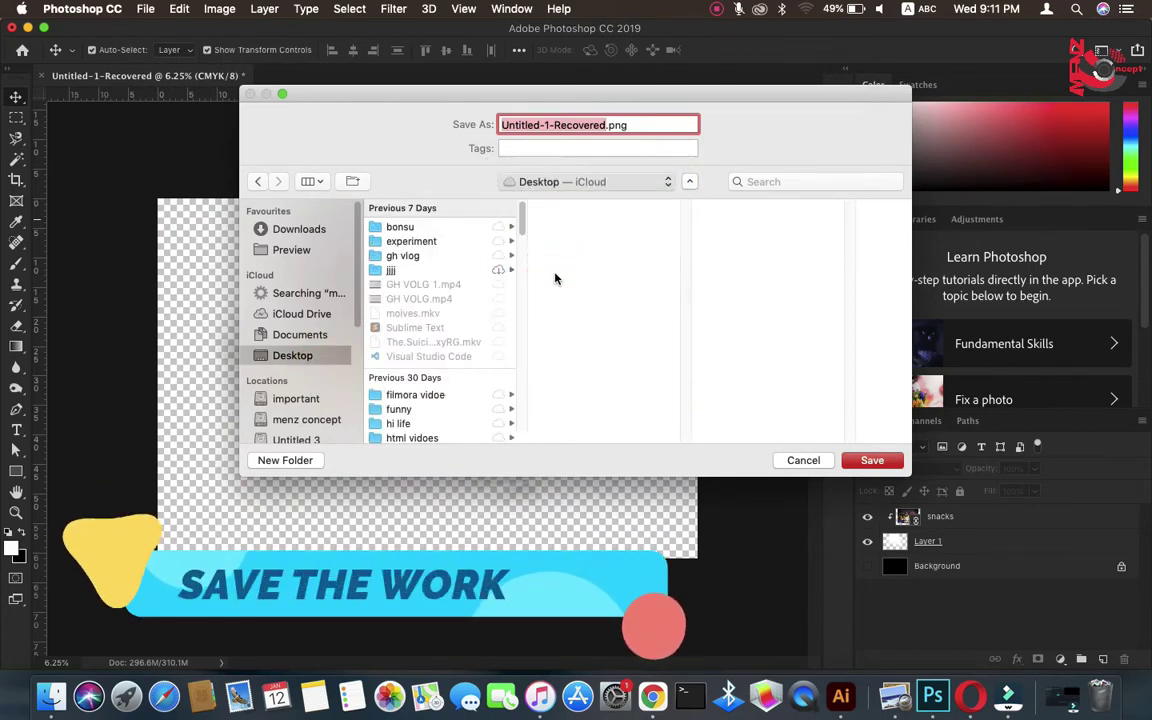
pyautogui.write('bb')
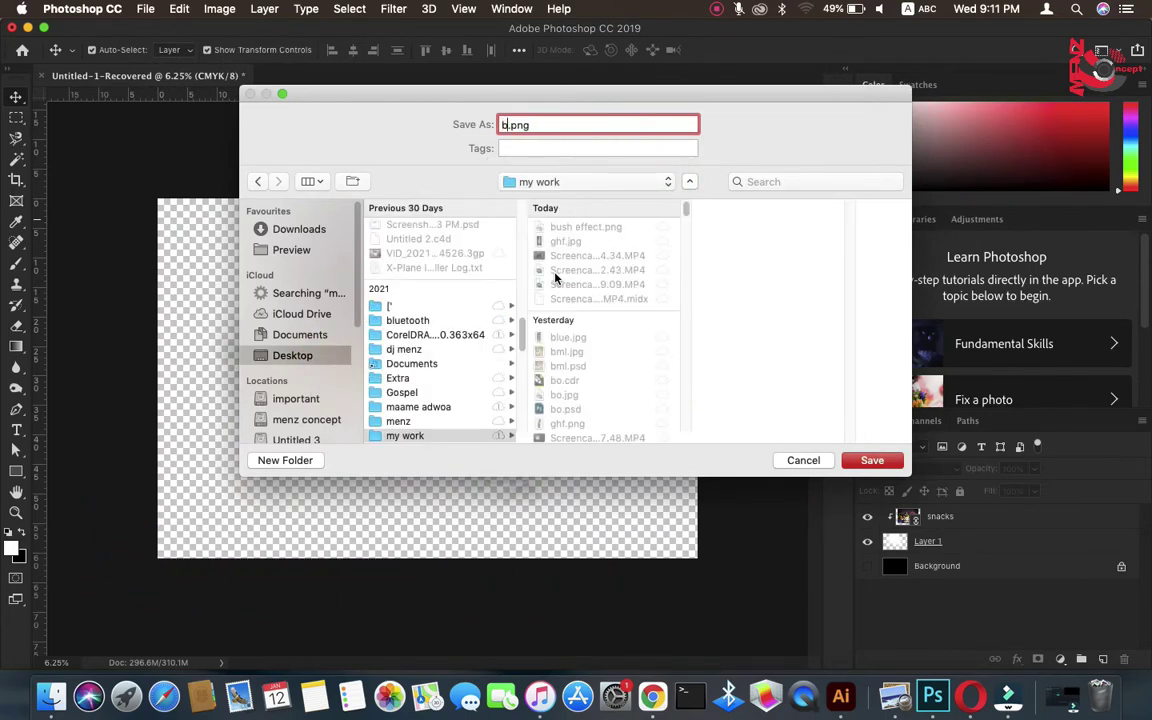
pyautogui.click(872, 460)
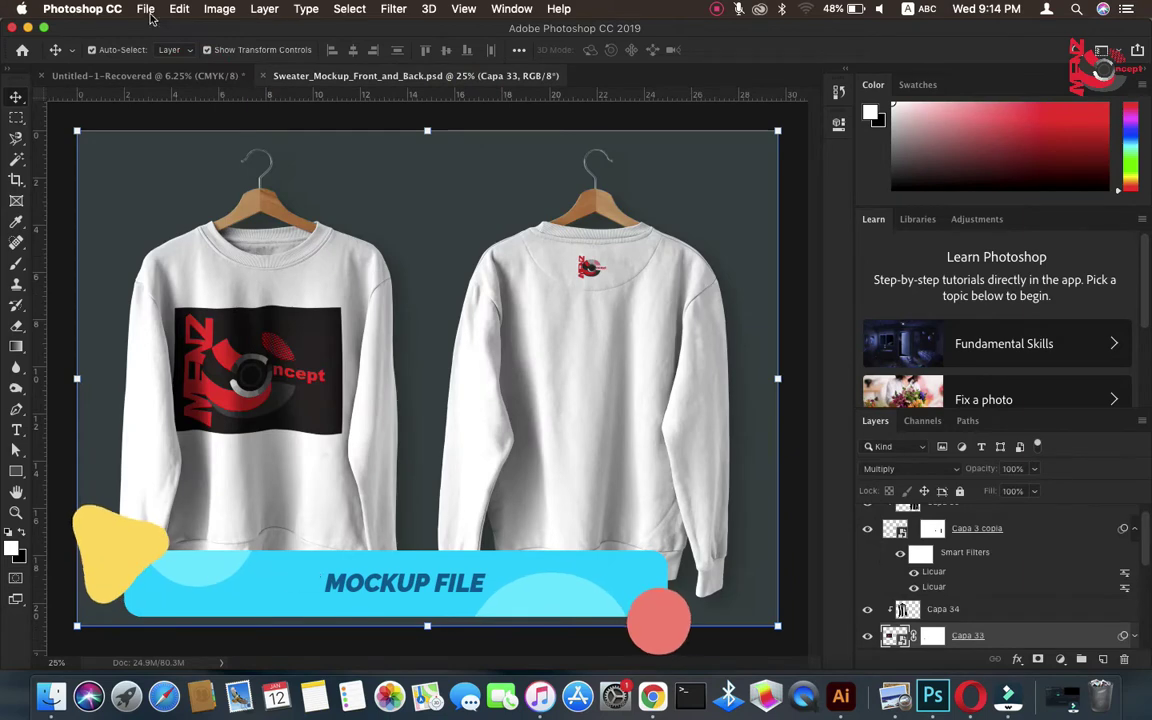
# Step: Open the Capa 33 smart object, dismiss the notices, and delete its old logo layer
pyautogui.click(146, 9)
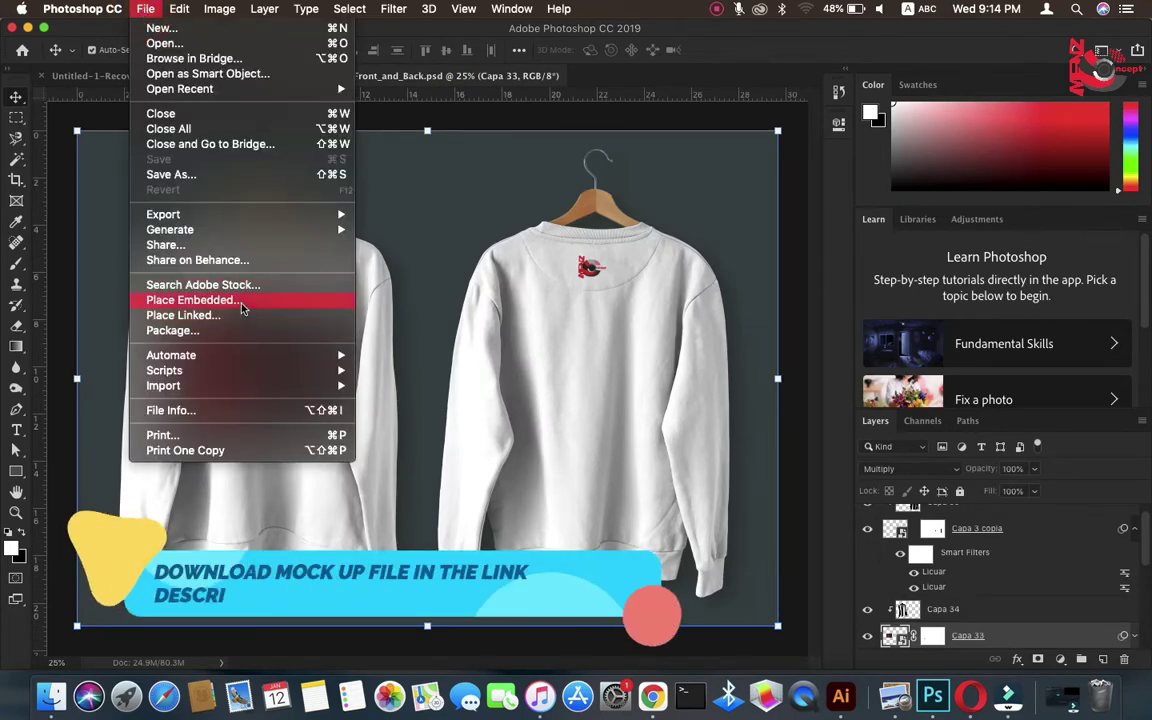
pyautogui.click(895, 637)
pyautogui.doubleClick(895, 637)
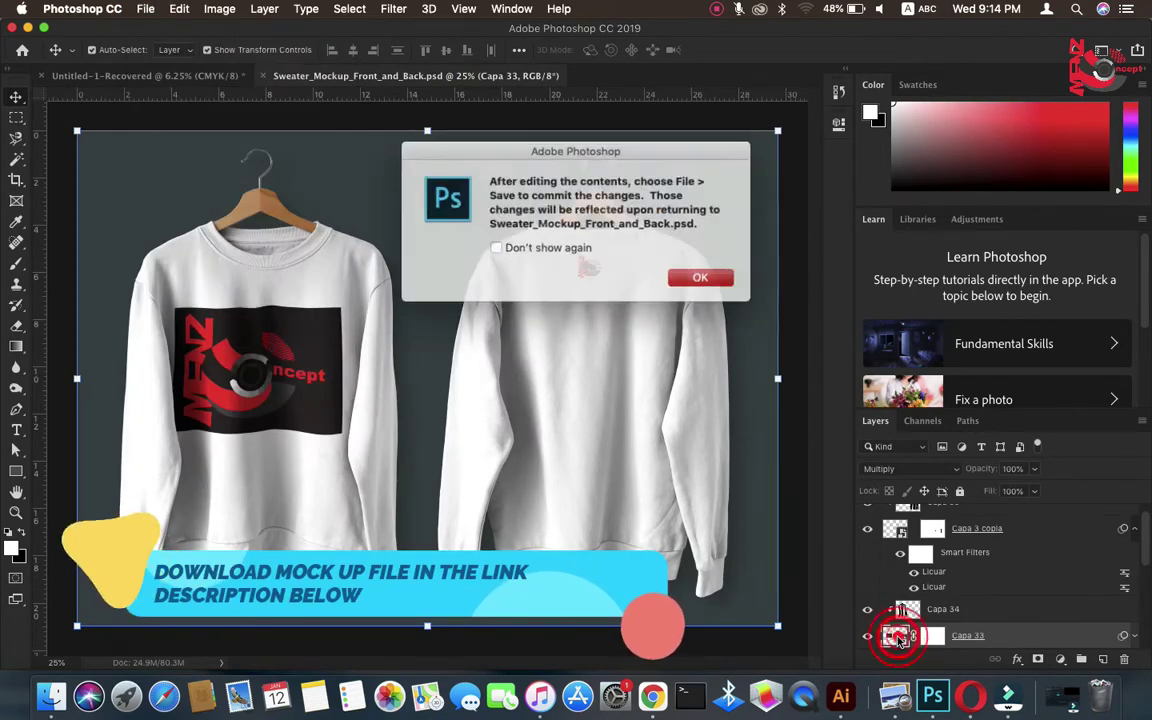
pyautogui.click(694, 279)
pyautogui.click(743, 402)
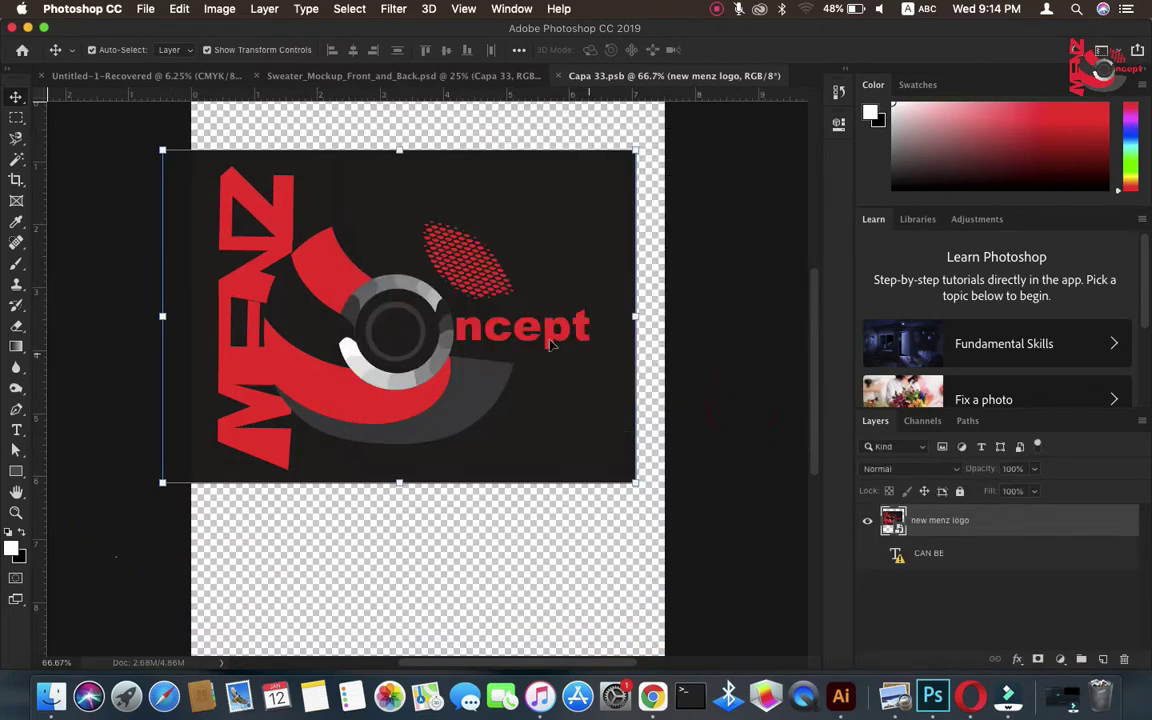
pyautogui.press('Delete')
pyautogui.click(146, 9)
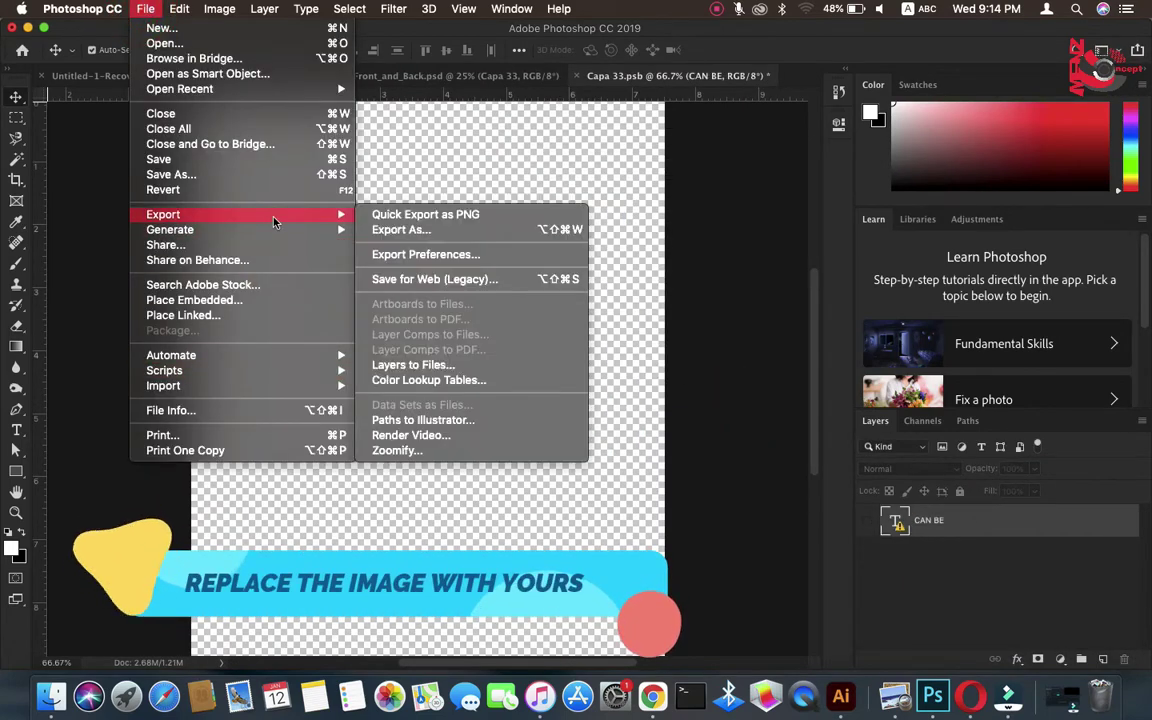
# Step: Embed bush.png from my work, enlarge it across the canvas width, then save and close
pyautogui.click(278, 302)
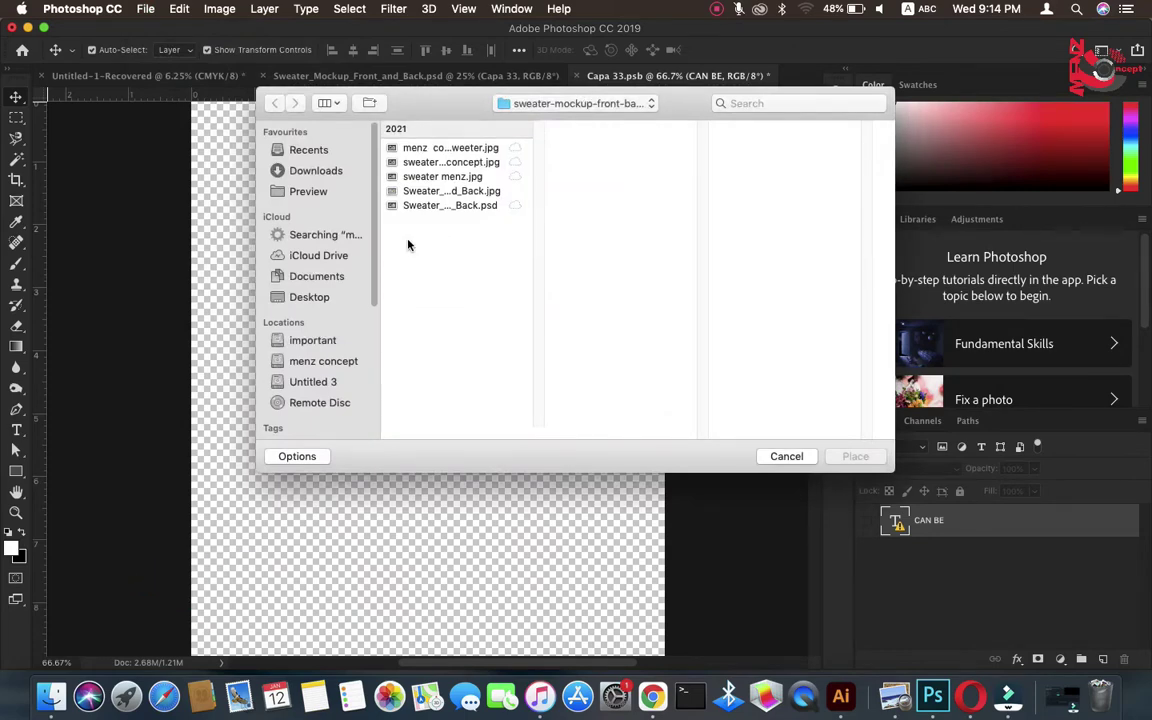
pyautogui.click(582, 162)
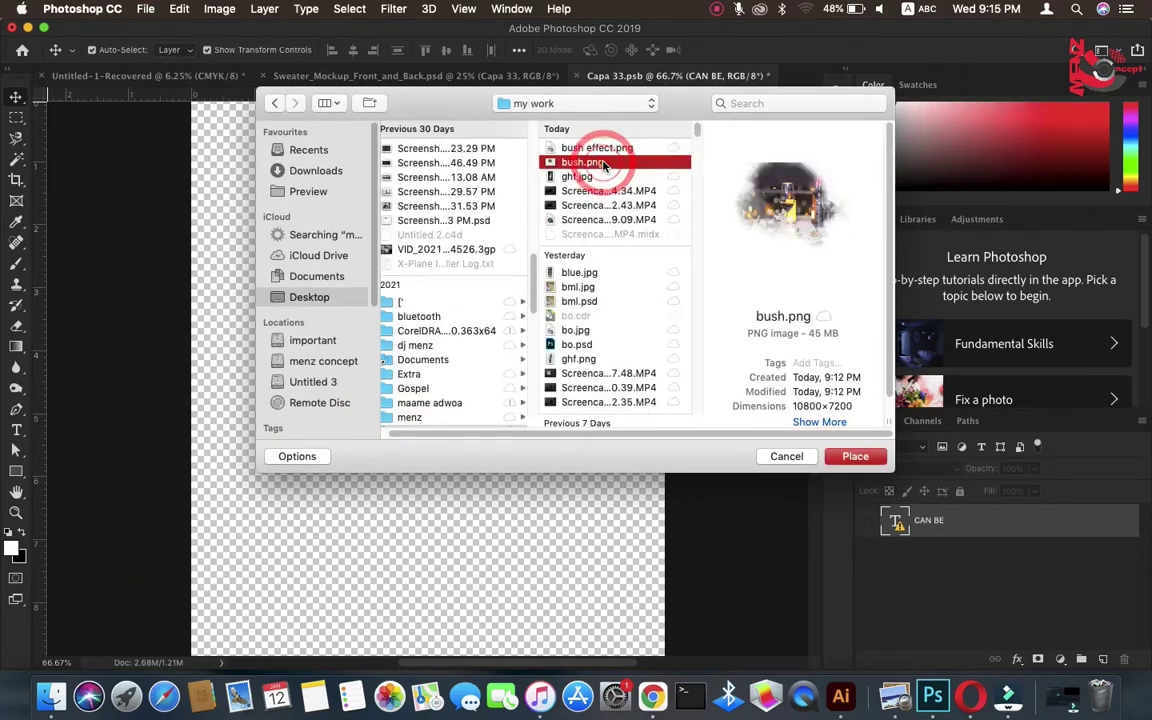
pyautogui.click(856, 458)
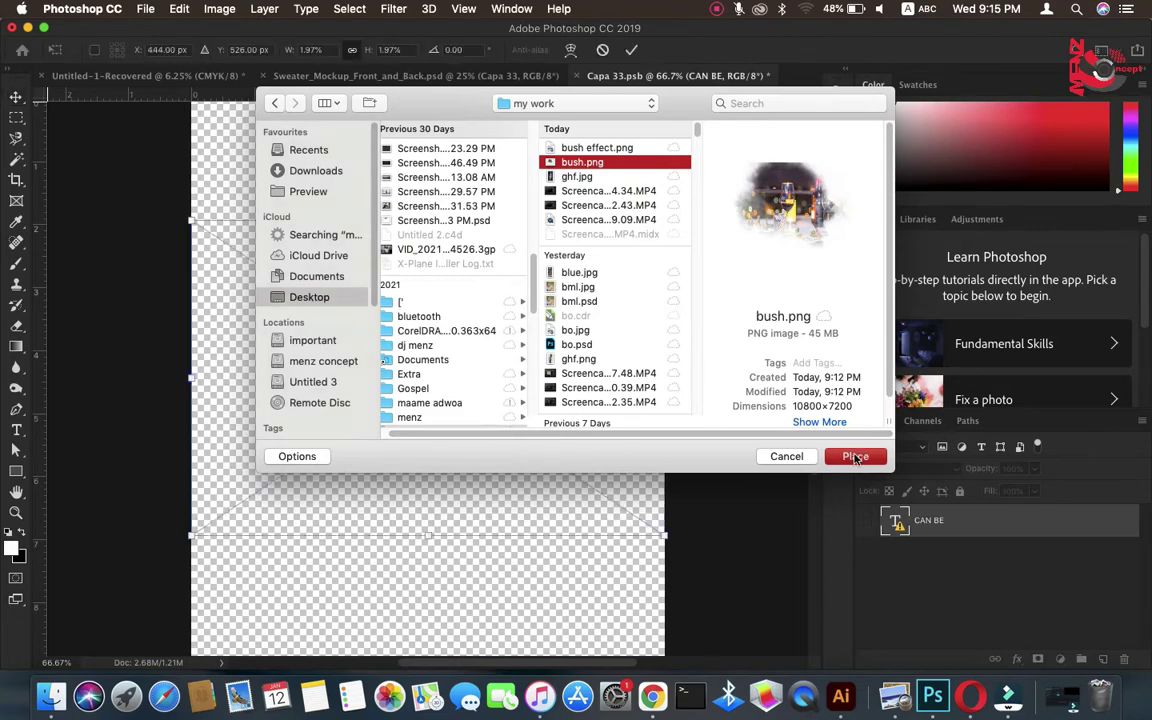
pyautogui.click(856, 456)
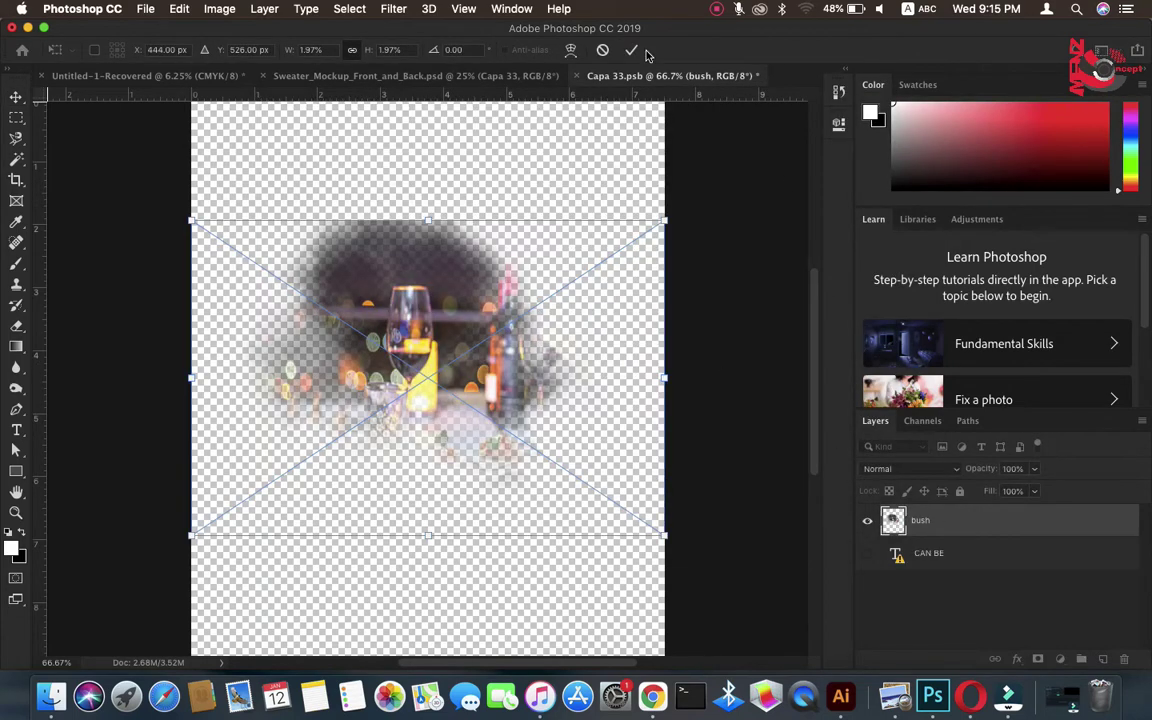
pyautogui.moveTo(665, 217); pyautogui.dragTo(711, 188)
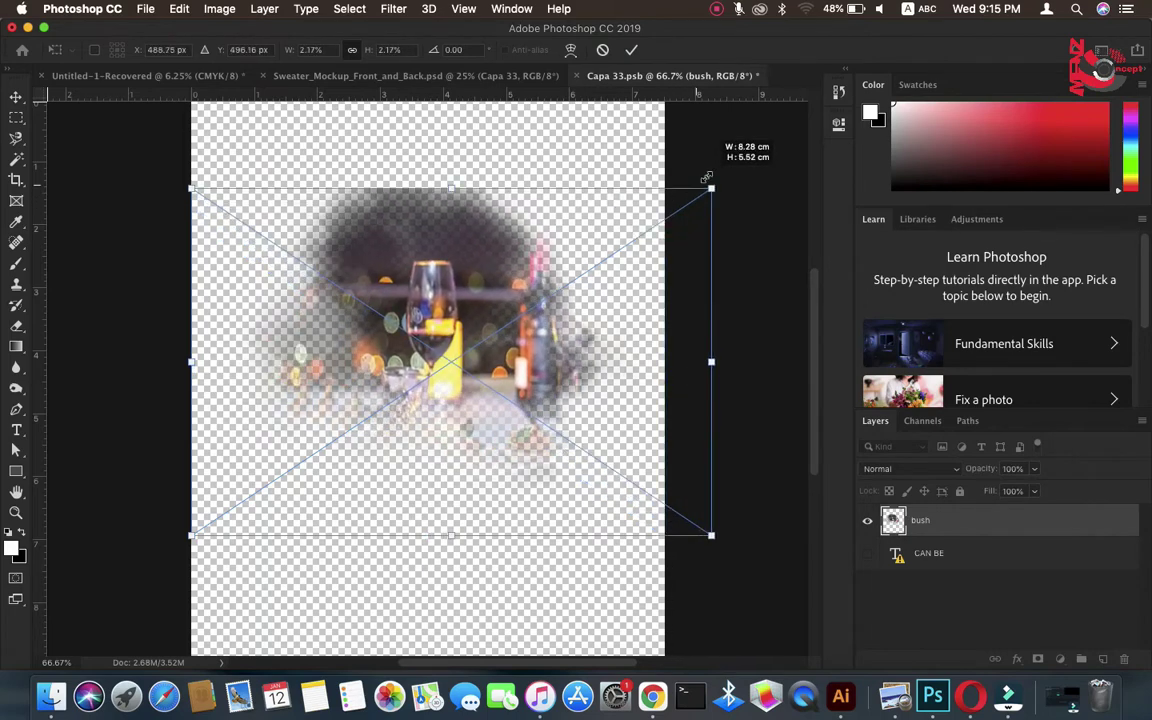
pyautogui.moveTo(190, 536); pyautogui.dragTo(151, 561)
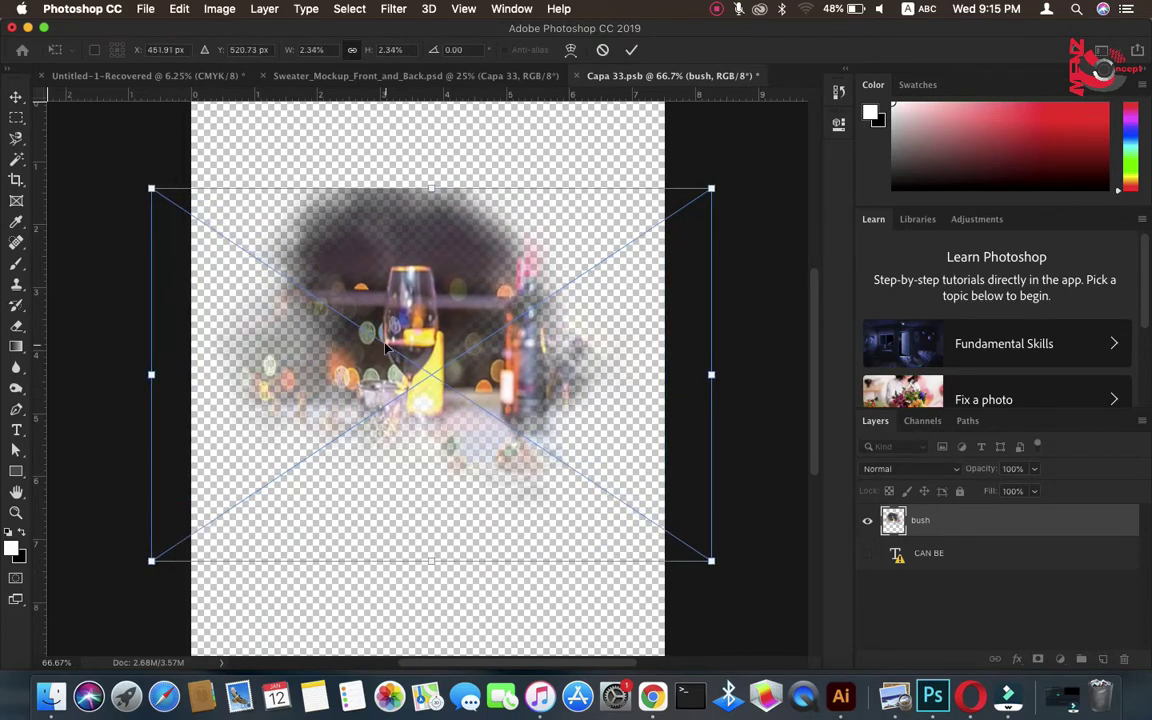
pyautogui.click(628, 52)
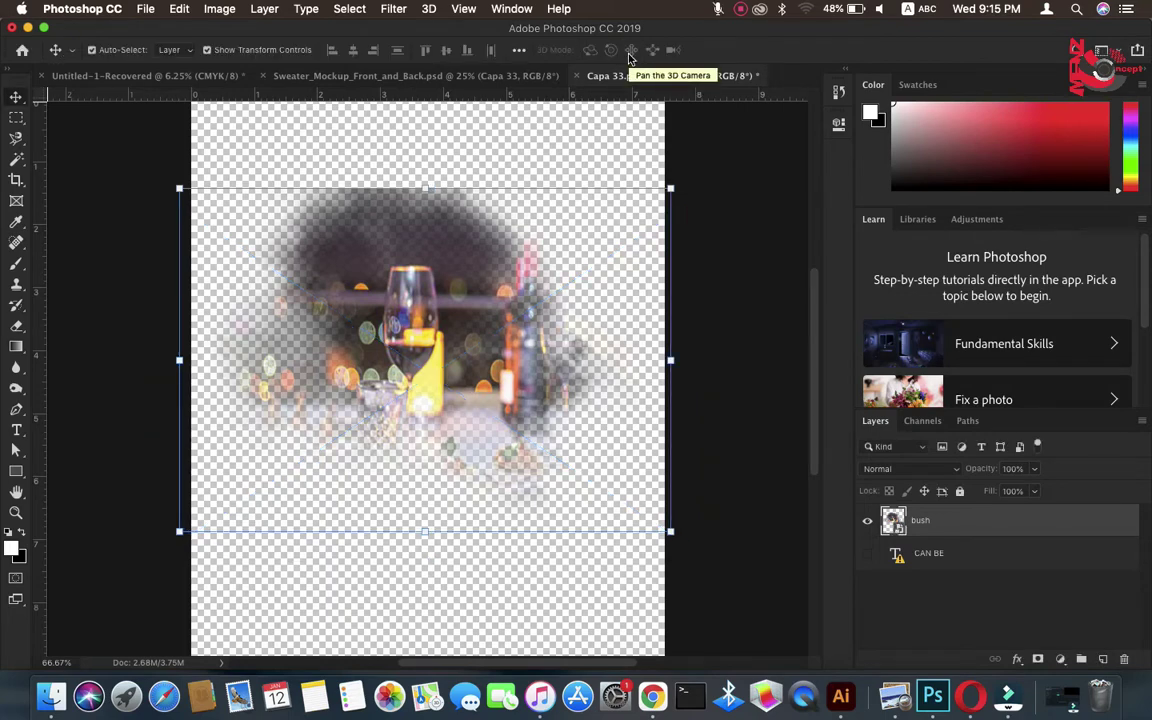
pyautogui.press('super+w')
pyautogui.click(701, 249)
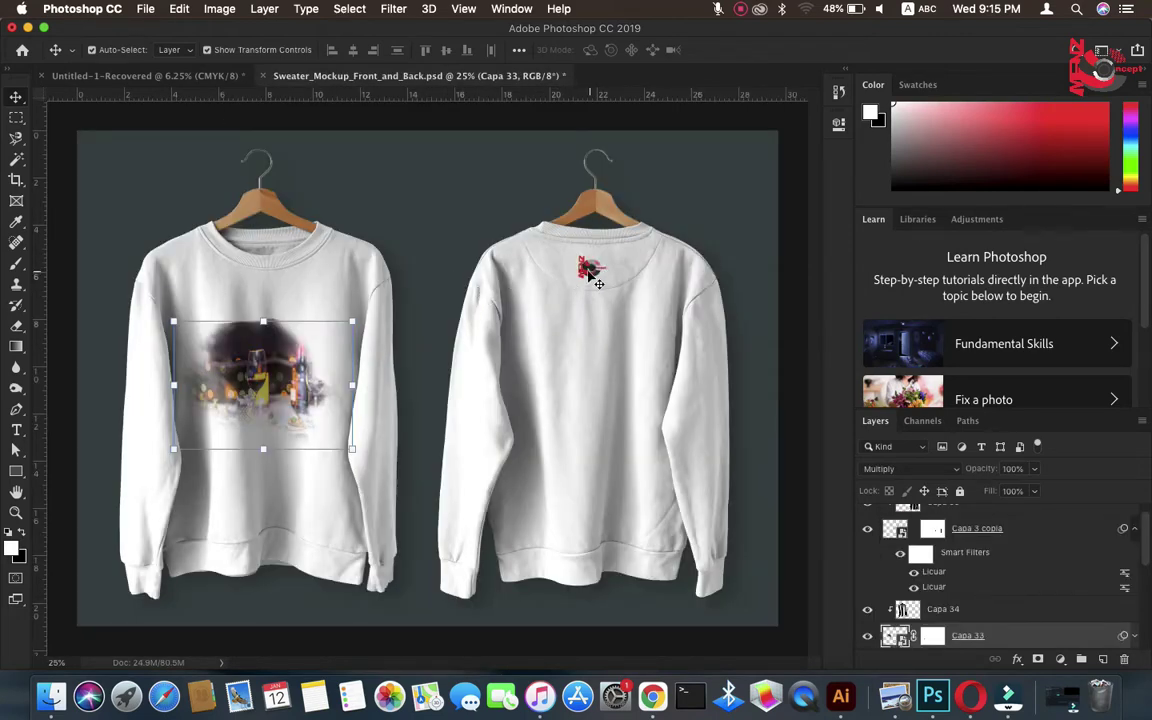
# Step: Scale up the front smoke design so it covers most of the sweater's chest
pyautogui.click(357, 320)
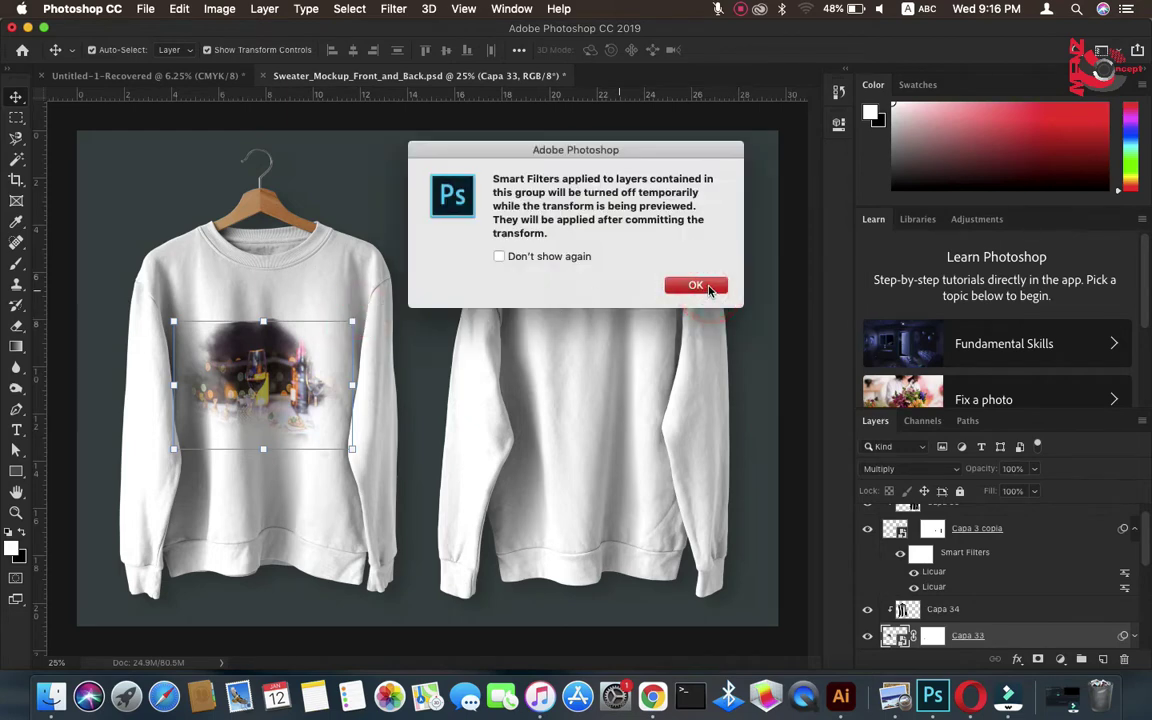
pyautogui.click(694, 283)
pyautogui.moveTo(362, 285); pyautogui.dragTo(381, 260)
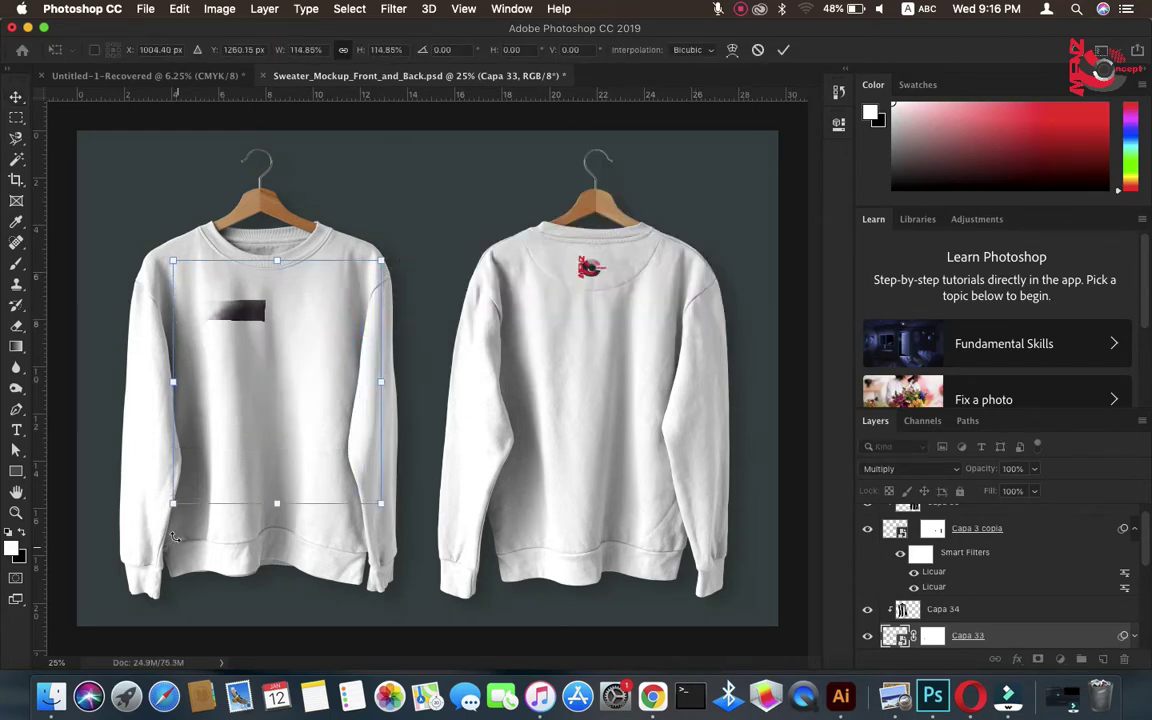
pyautogui.moveTo(174, 502); pyautogui.dragTo(133, 548)
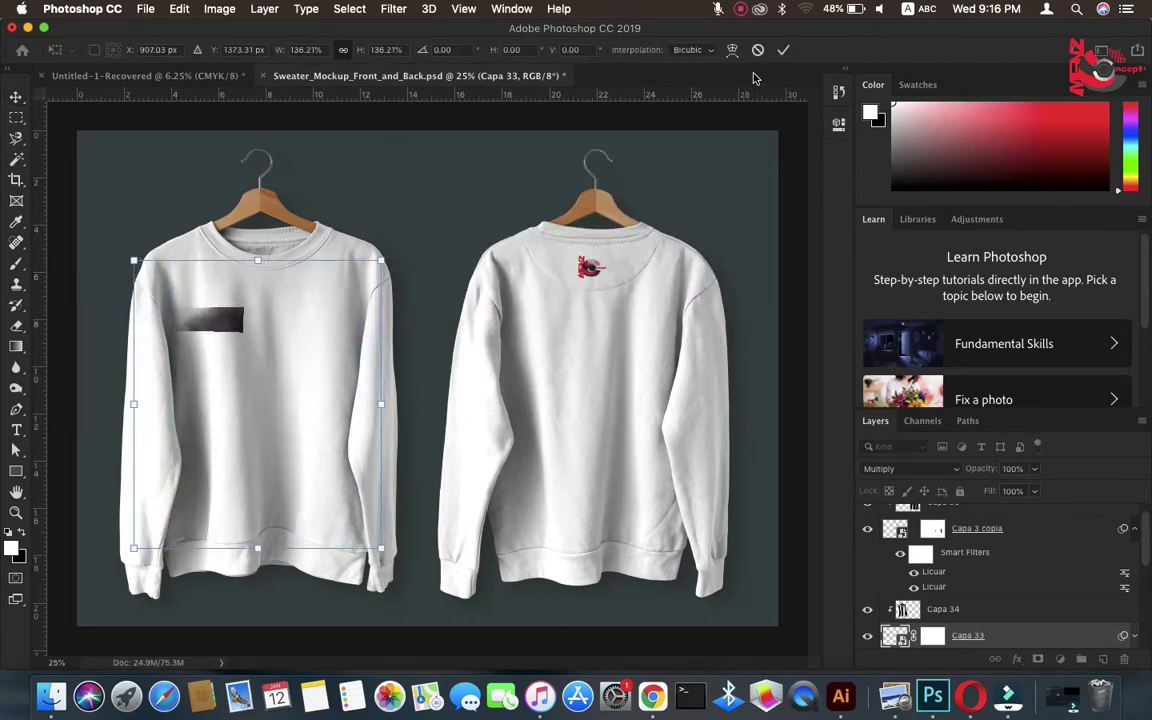
pyautogui.click(783, 51)
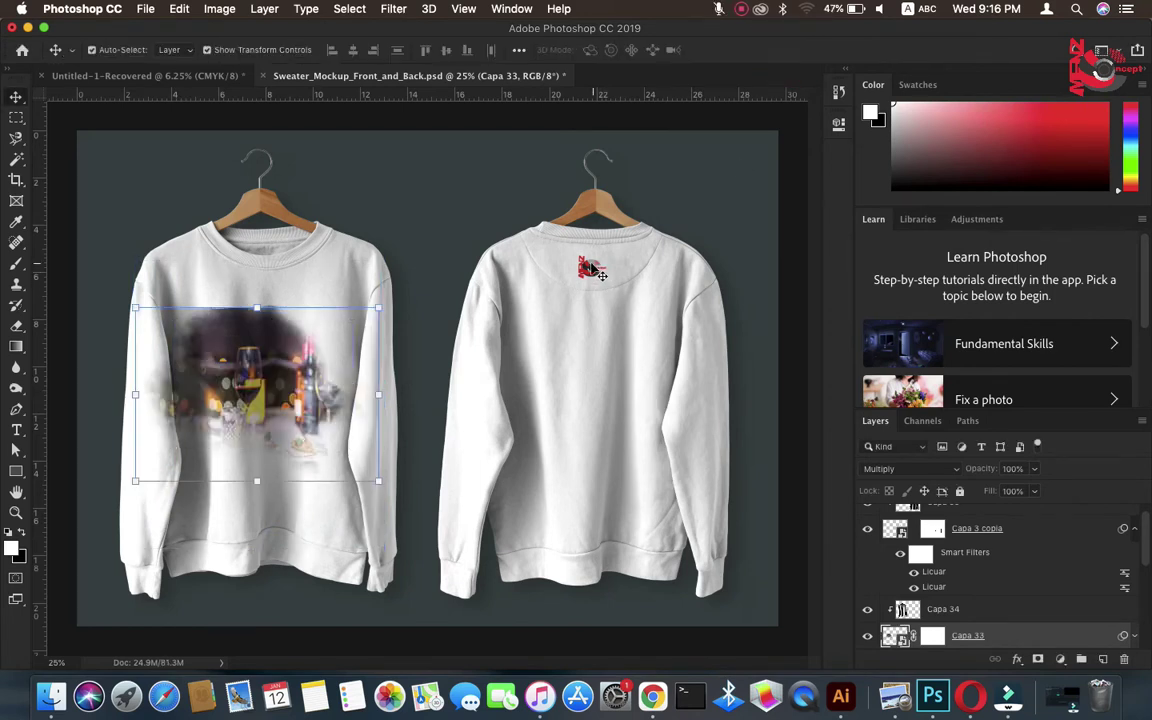
pyautogui.click(590, 272)
# Step: Open the Capa 3 copia contents, delete the old logo, and embed new menz logo.png
pyautogui.click(893, 545)
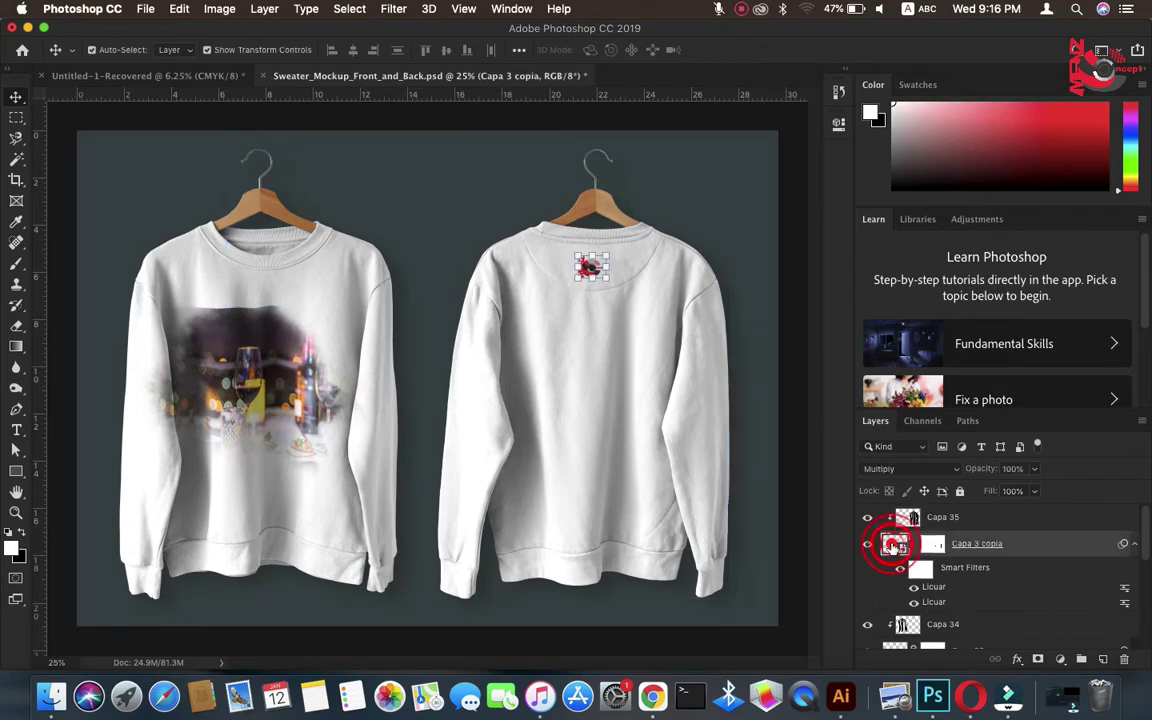
pyautogui.doubleClick(893, 545)
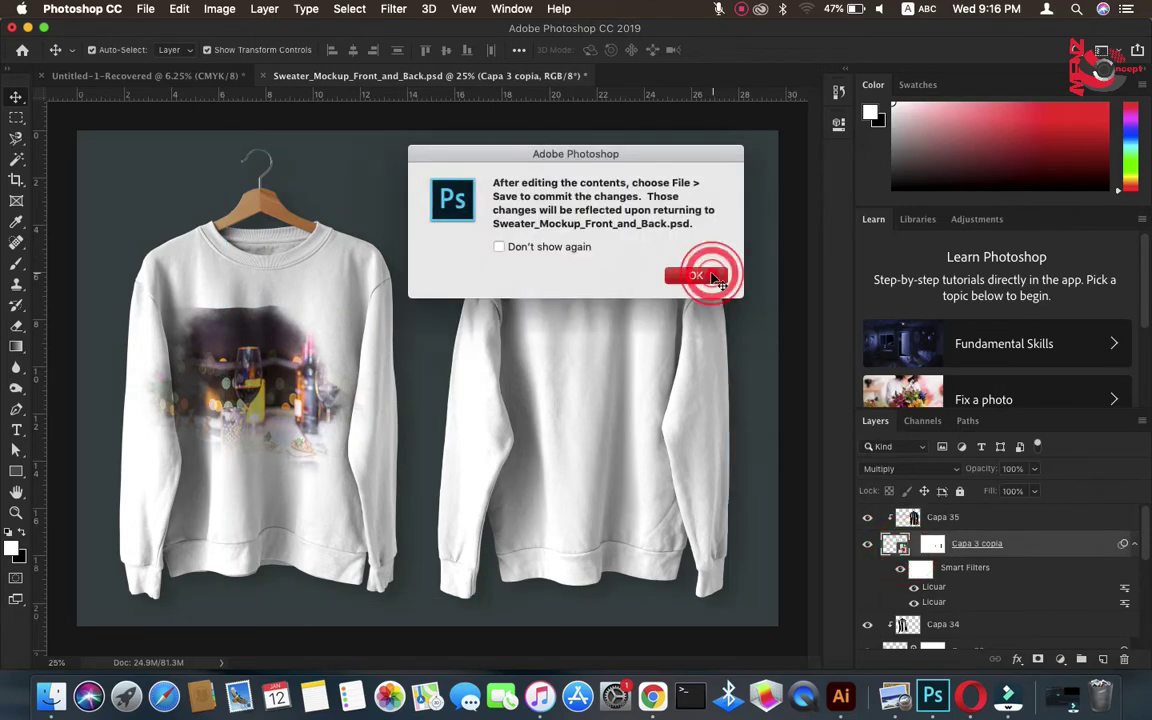
pyautogui.click(708, 273)
pyautogui.press('Delete')
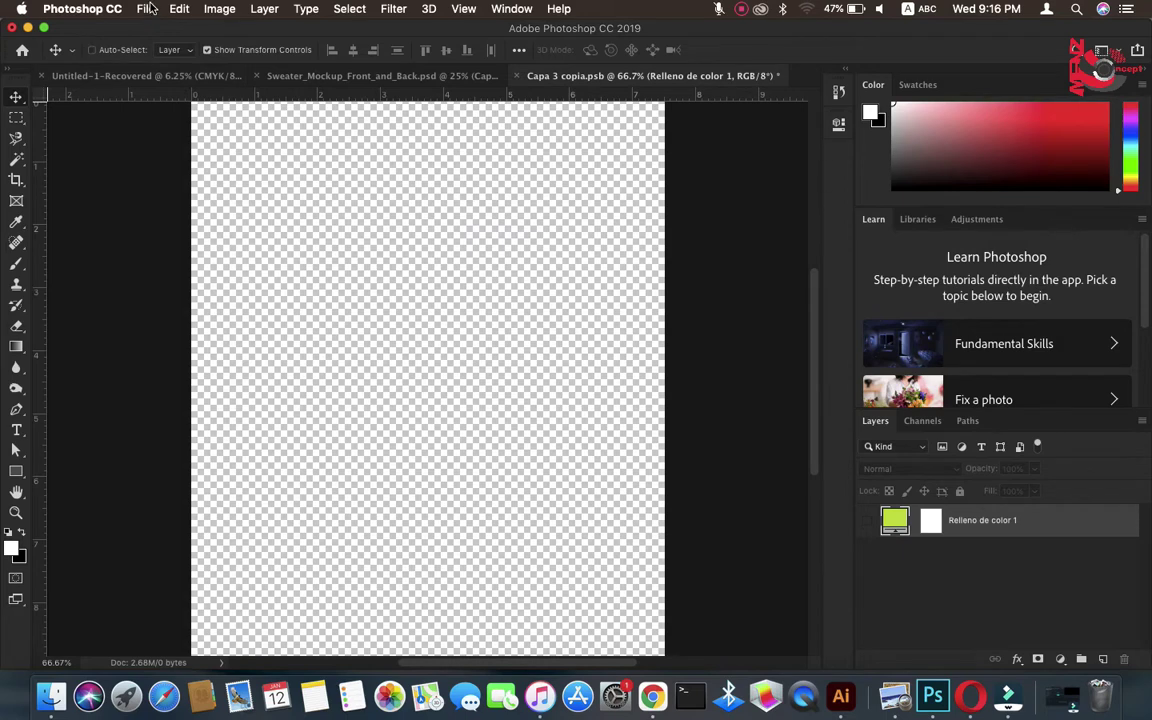
pyautogui.click(147, 9)
pyautogui.click(210, 302)
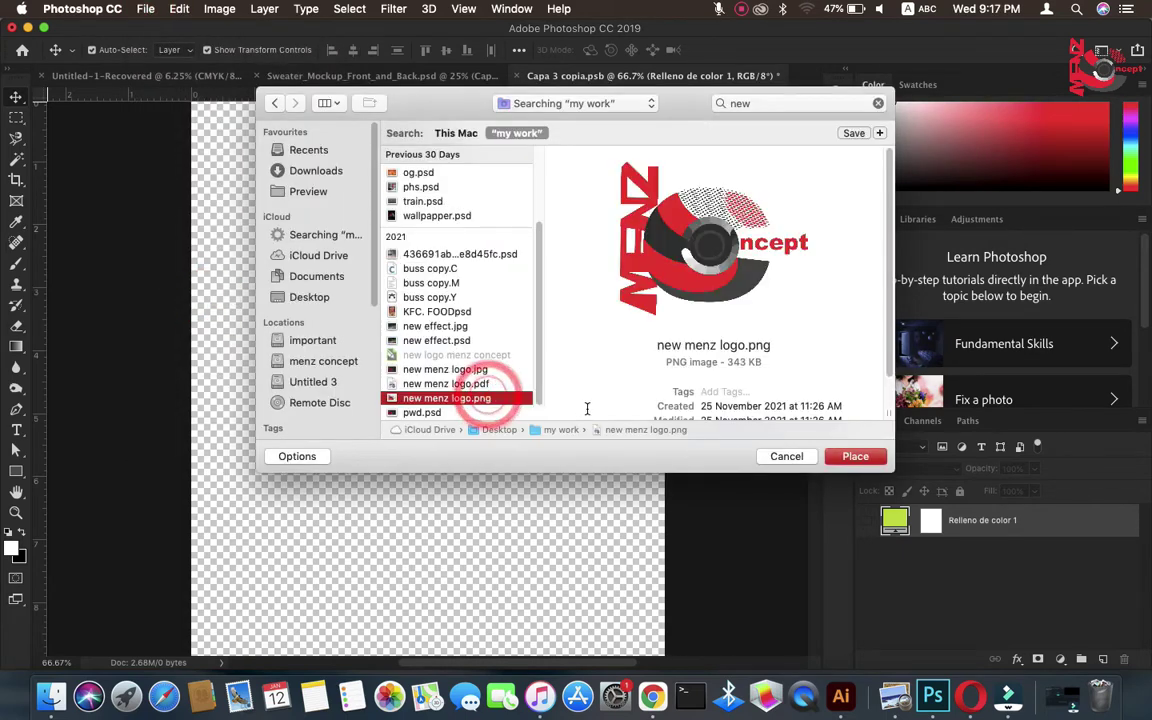
pyautogui.click(851, 456)
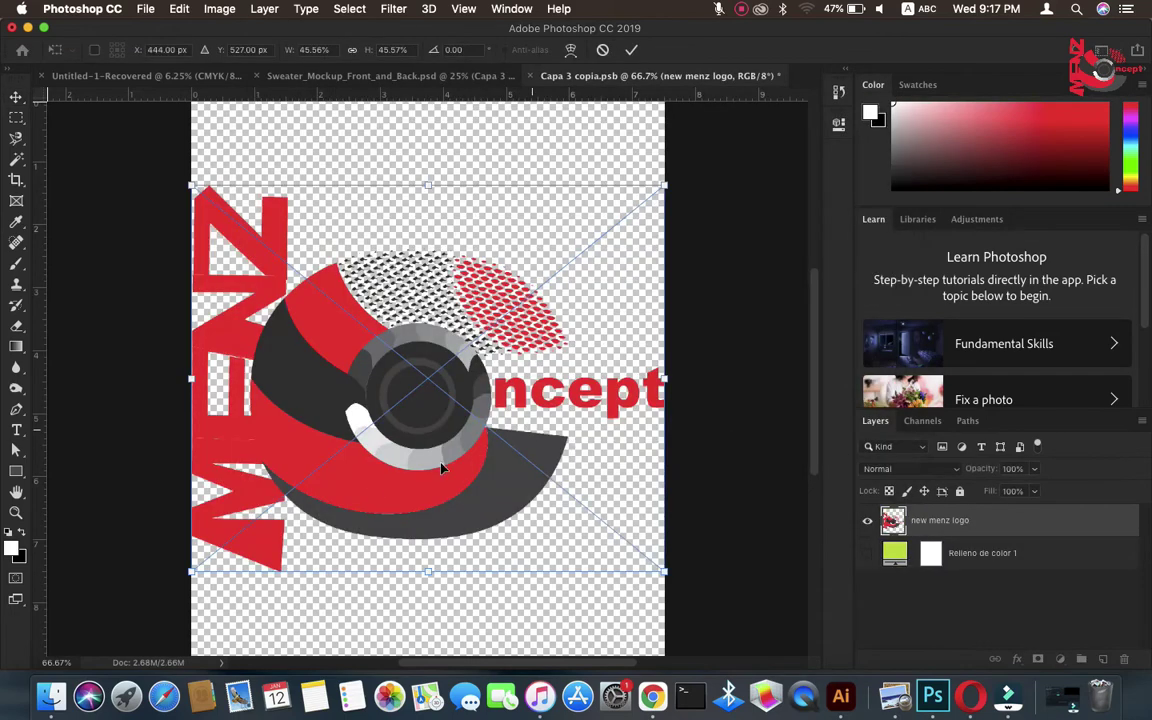
# Step: Shrink the menz logo, move it up below the collar, then save and close
pyautogui.moveTo(186, 572); pyautogui.dragTo(417, 386)
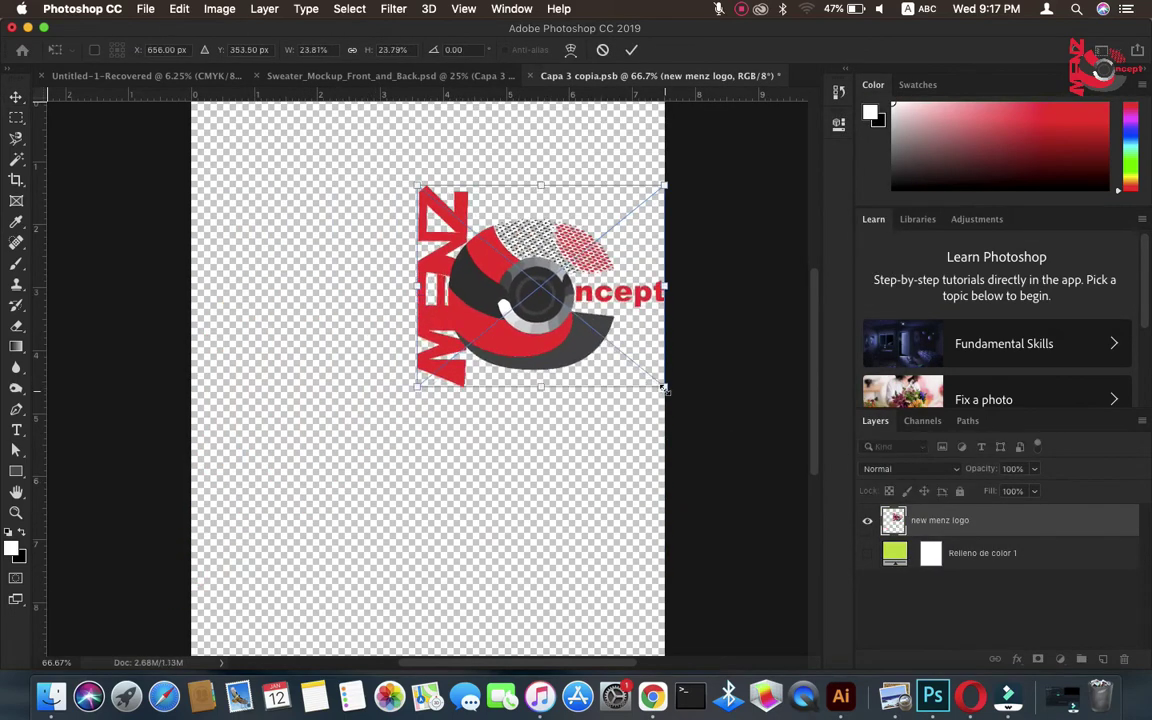
pyautogui.moveTo(665, 389); pyautogui.dragTo(587, 322)
pyautogui.moveTo(504, 268); pyautogui.dragTo(430, 225)
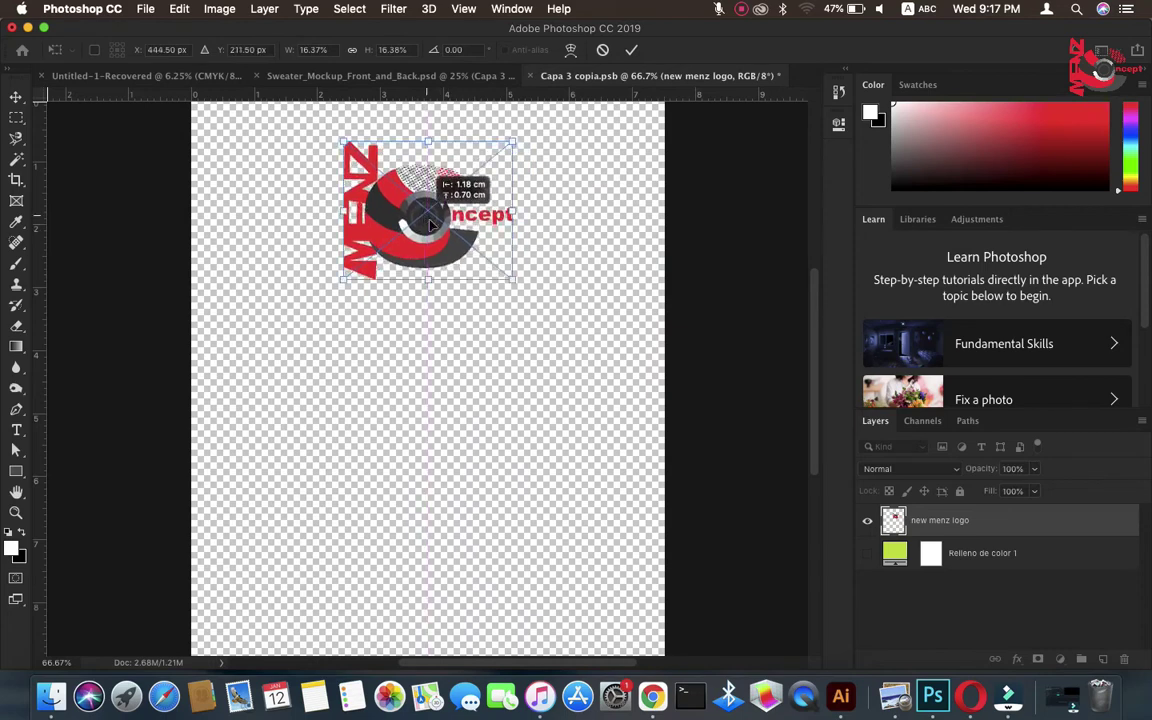
pyautogui.moveTo(513, 279); pyautogui.dragTo(494, 263)
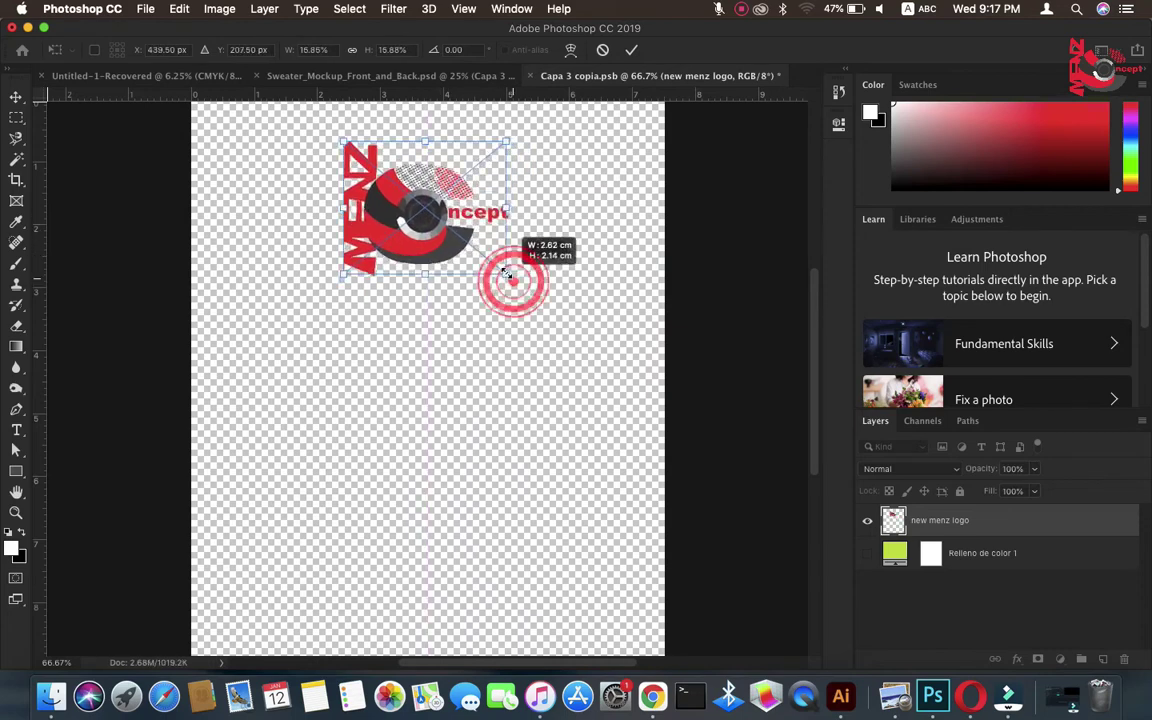
pyautogui.click(631, 51)
pyautogui.click(532, 76)
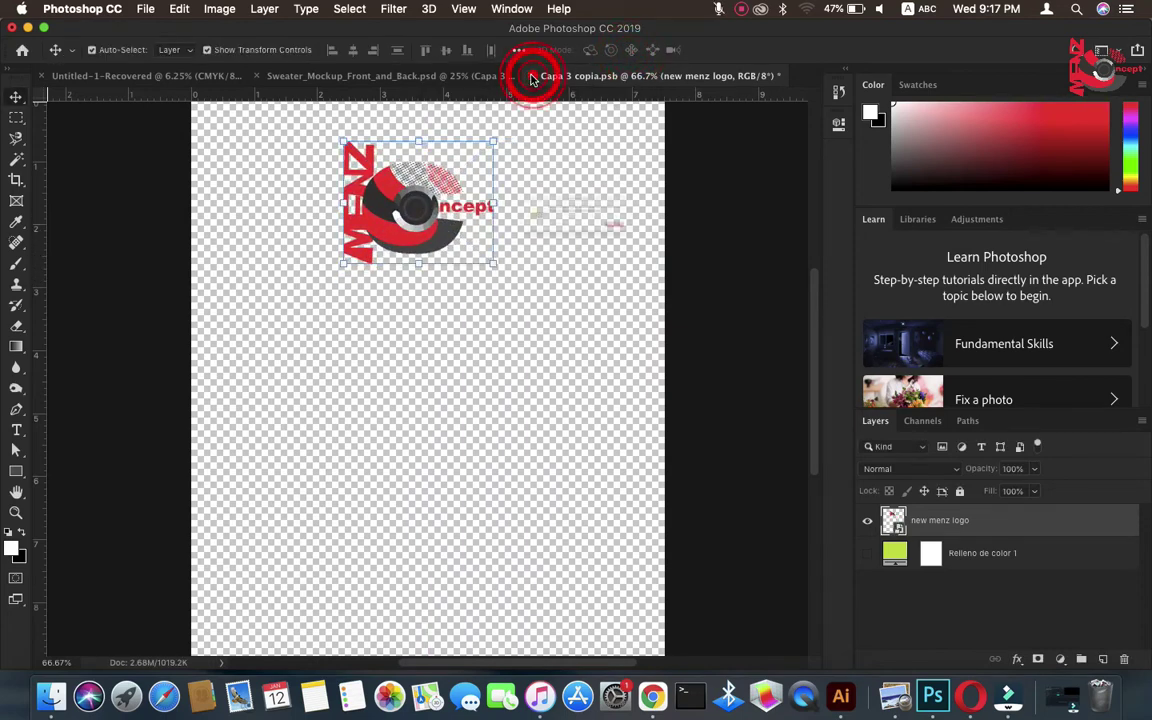
pyautogui.click(710, 252)
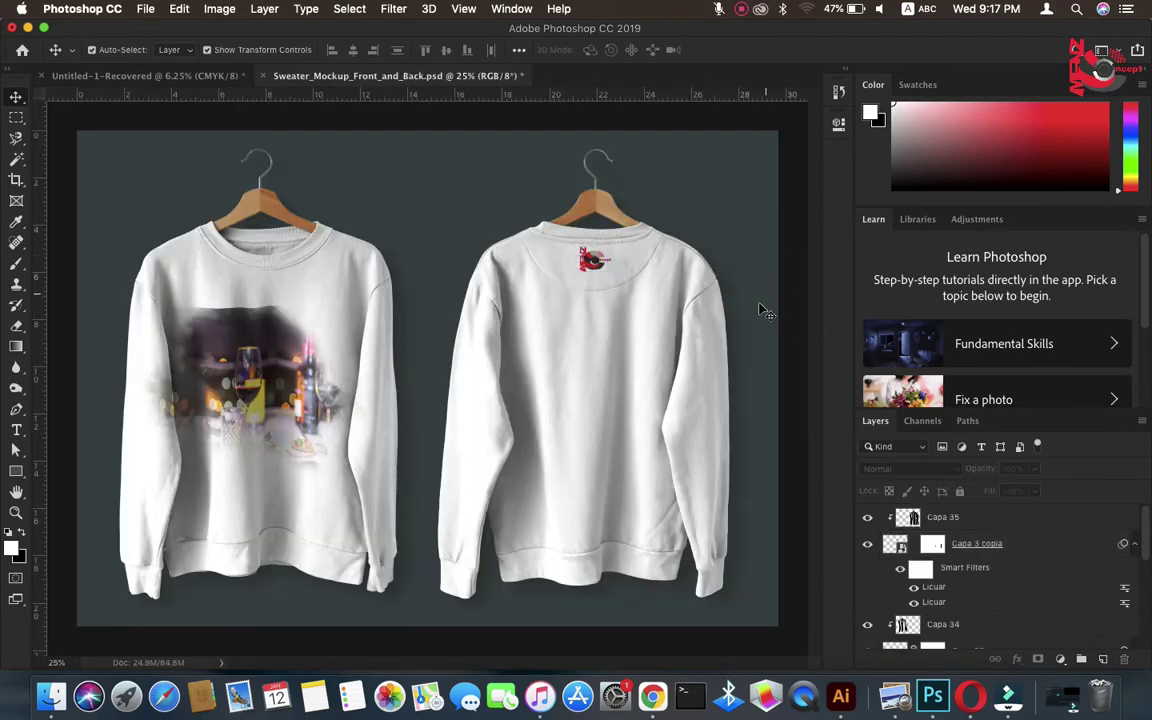
# Step: Set the Relleno de color 1 background fill to dark purple #200821
pyautogui.click(757, 316)
pyautogui.doubleClick(899, 631)
pyautogui.moveTo(478, 465)
pyautogui.mouseDown()
pyautogui.moveTo(465, 604)
pyautogui.moveTo(504, 566)
pyautogui.moveTo(522, 584)
pyautogui.moveTo(522, 418)
pyautogui.moveTo(522, 585)
pyautogui.mouseUp()
pyautogui.write('20282a')
pyautogui.click(564, 548)
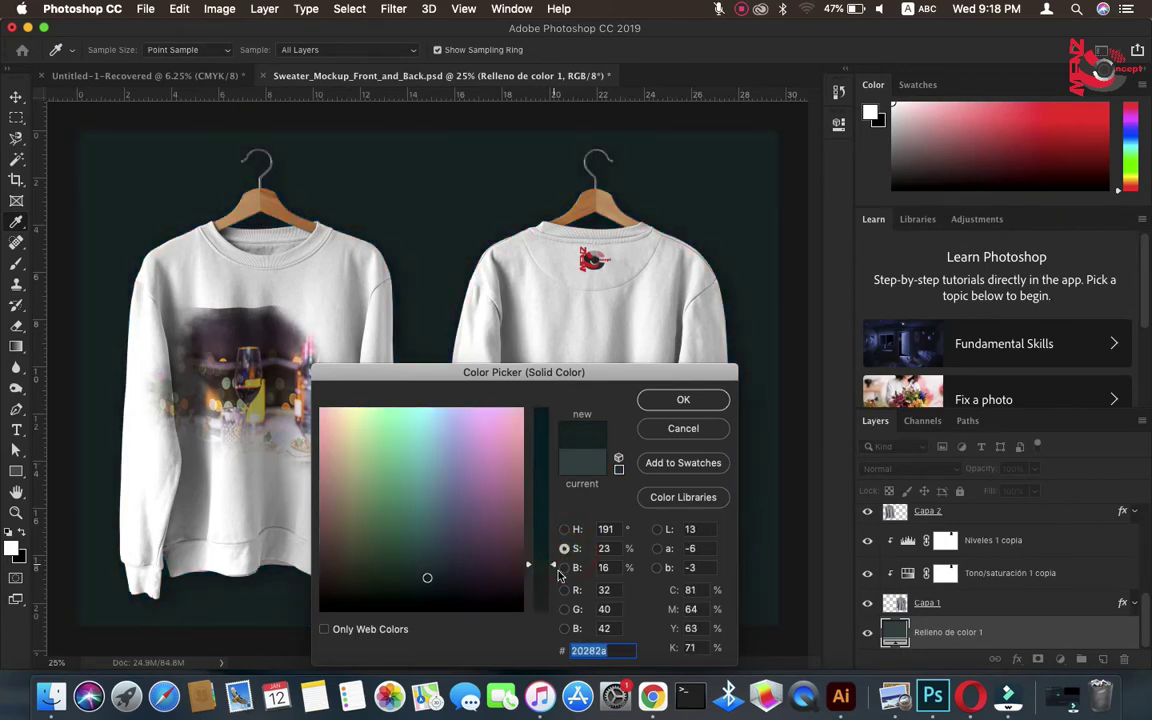
pyautogui.click(566, 590)
pyautogui.moveTo(481, 548)
pyautogui.mouseDown()
pyautogui.moveTo(510, 613)
pyautogui.moveTo(342, 603)
pyautogui.mouseUp()
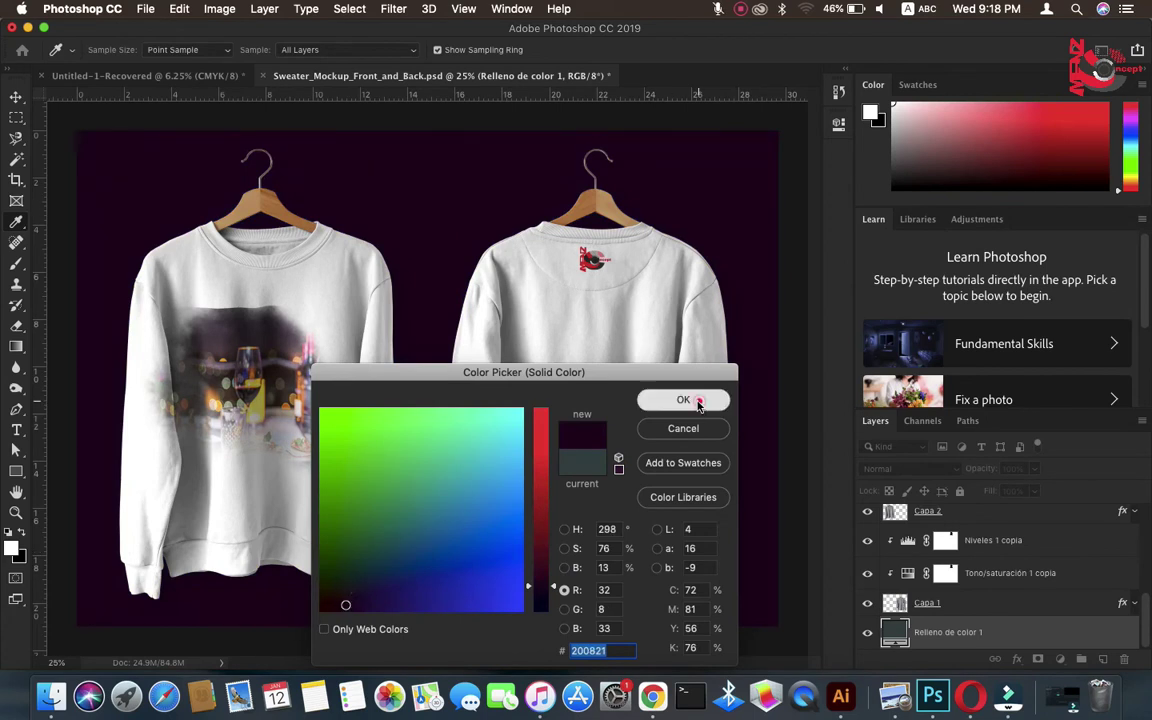
pyautogui.click(684, 400)
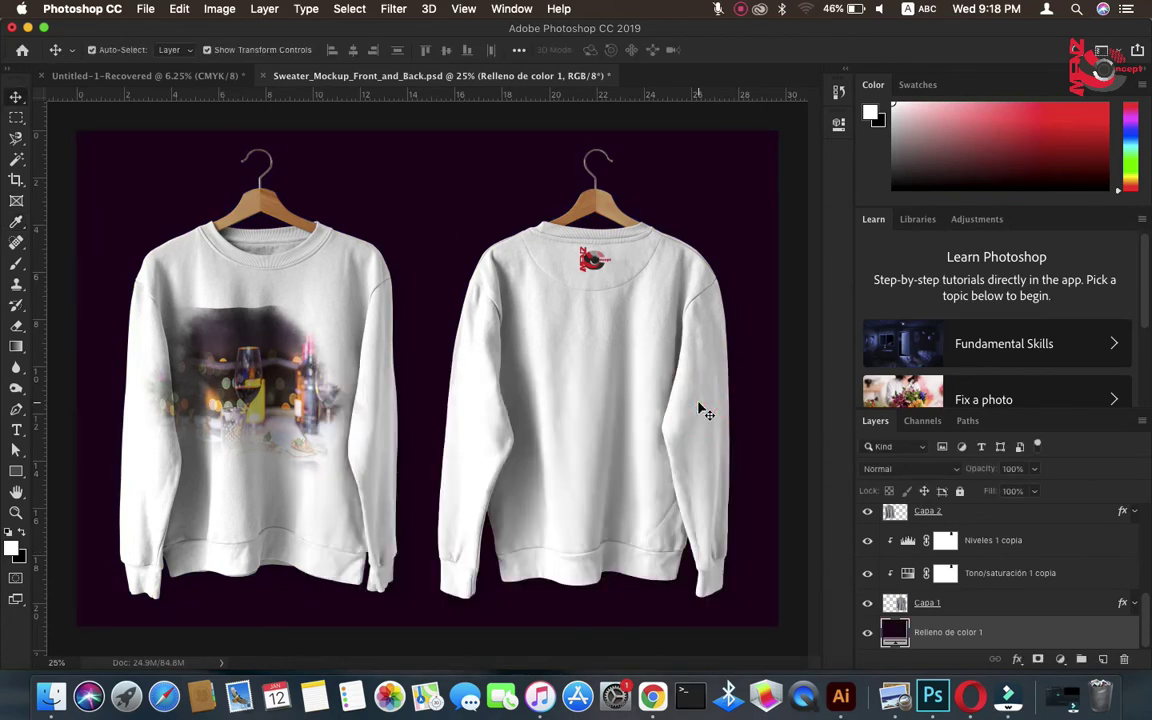
pyautogui.click(145, 11)
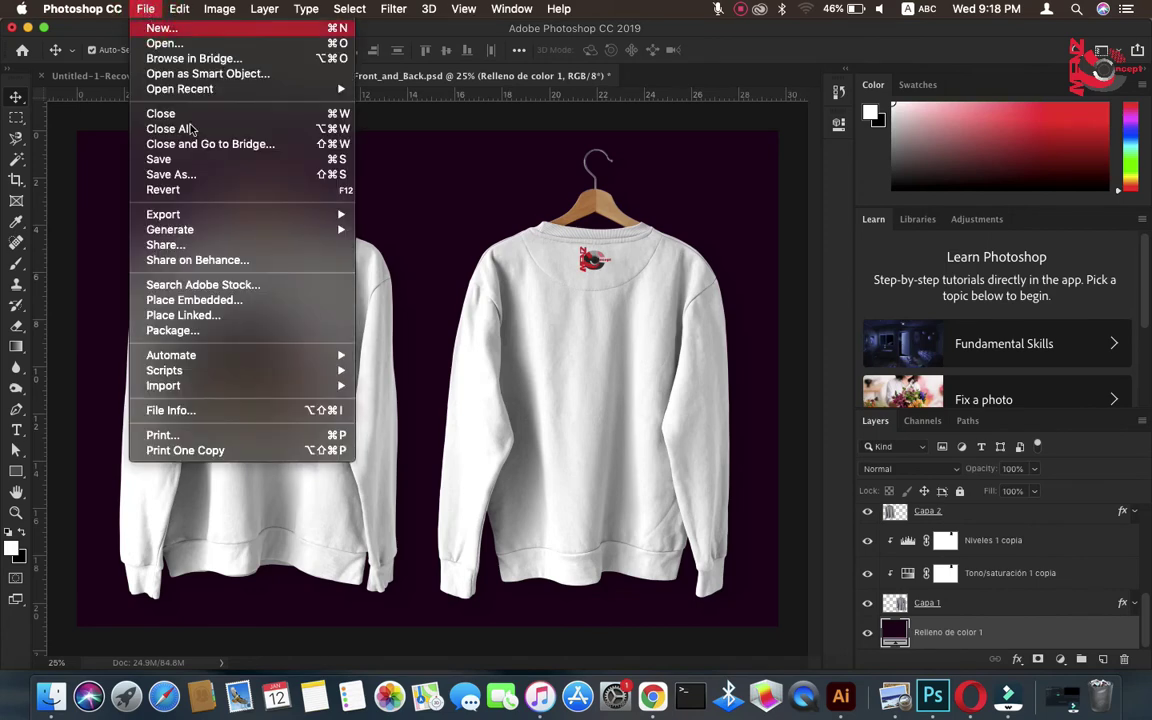
pyautogui.click(62, 145)
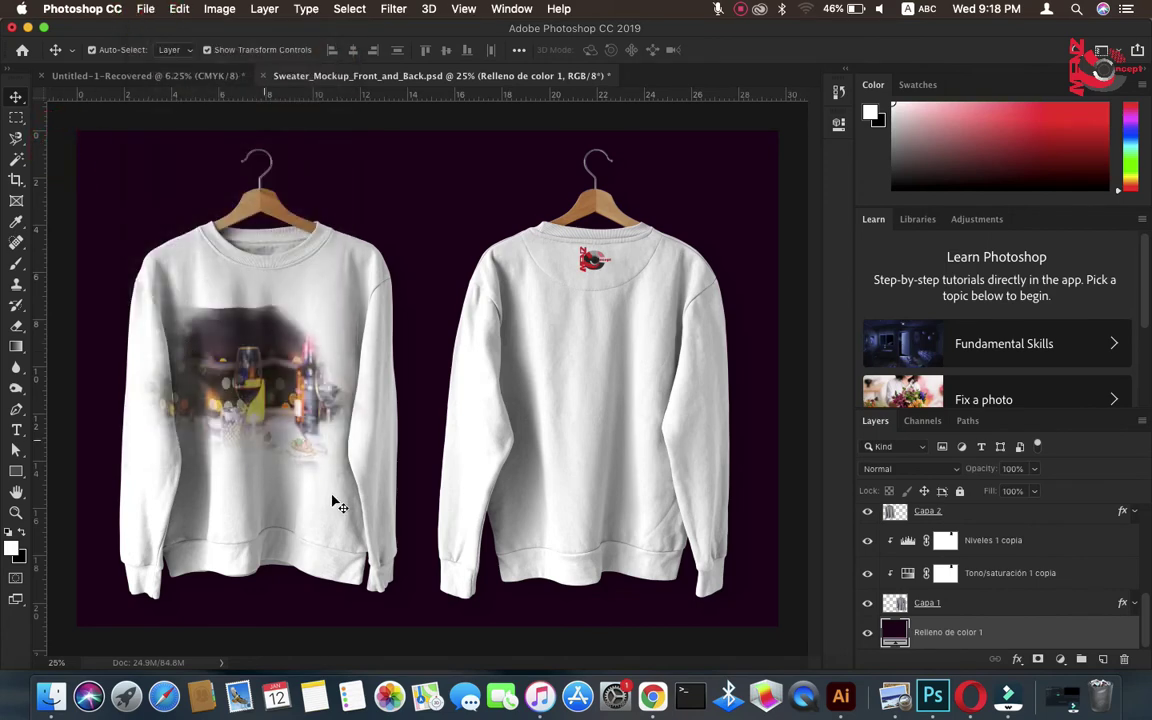